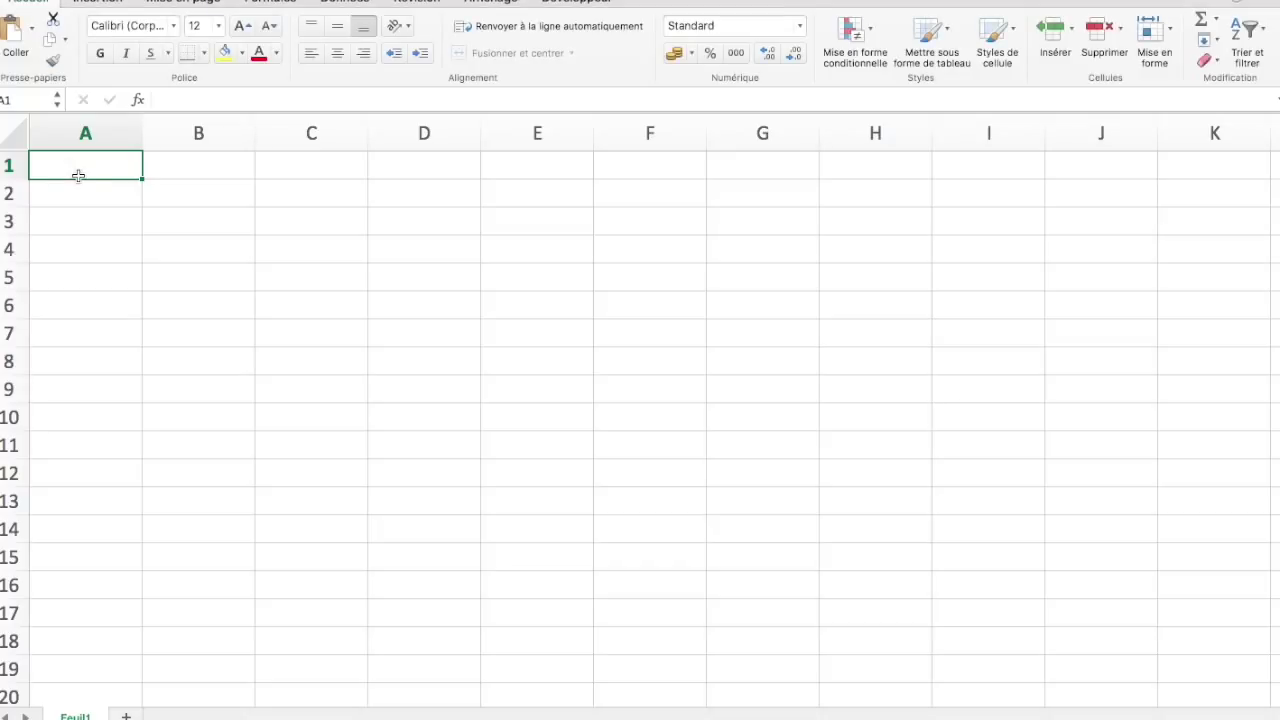
Enter the headers Nom, Prénom, Téléphone, Mail and Date de naissance across A1:E1
{"action": "type", "text": "Nom"}
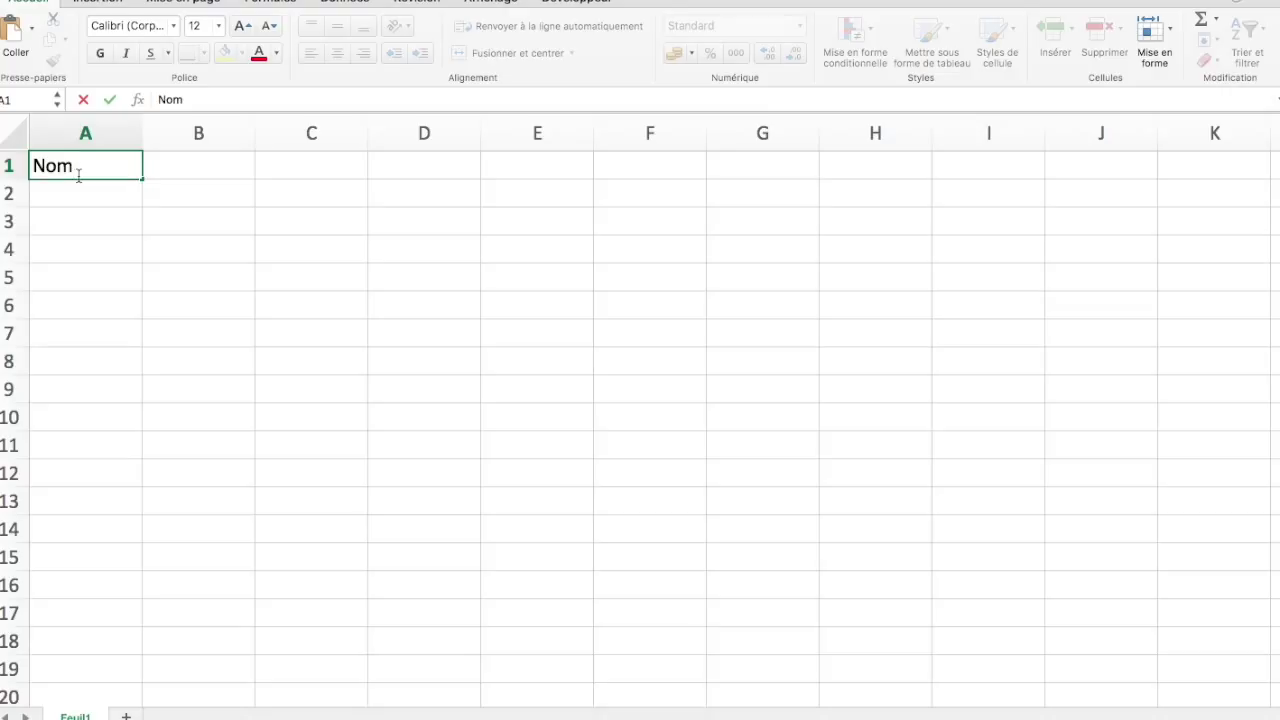
{"action": "key", "text": "Tab"}
{"action": "type", "text": "P"}
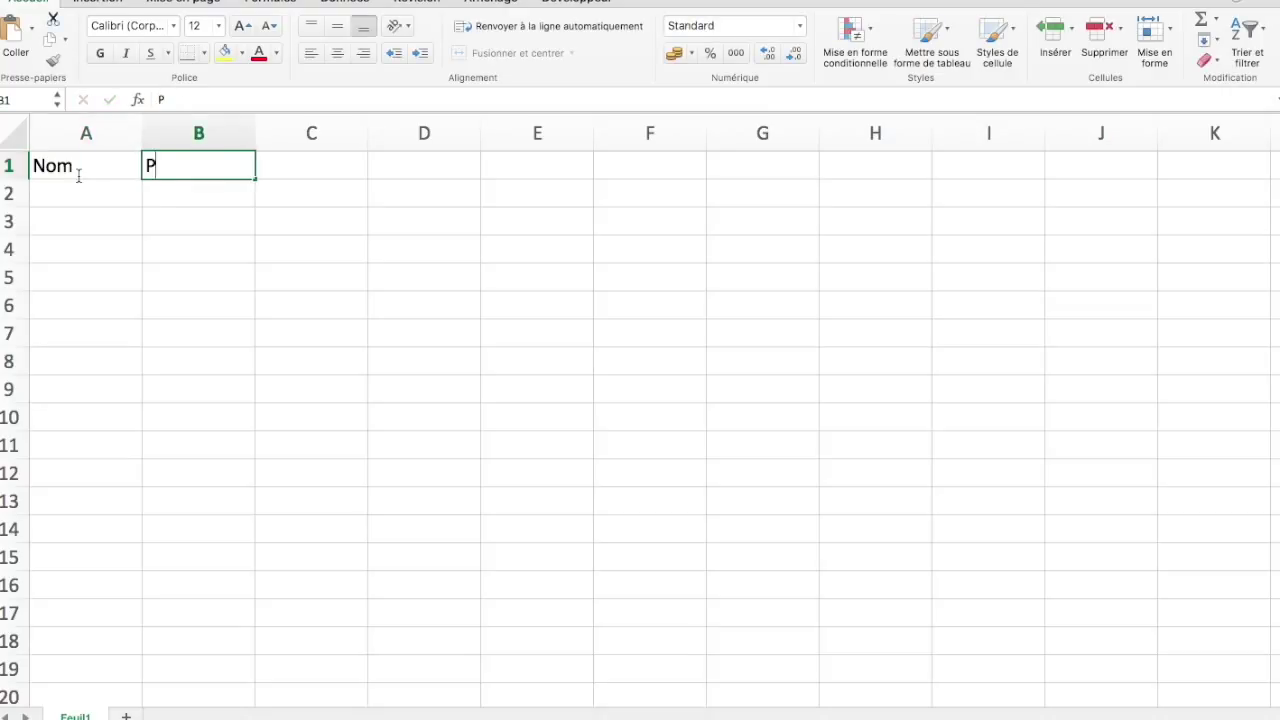
{"action": "type", "text": "énom"}
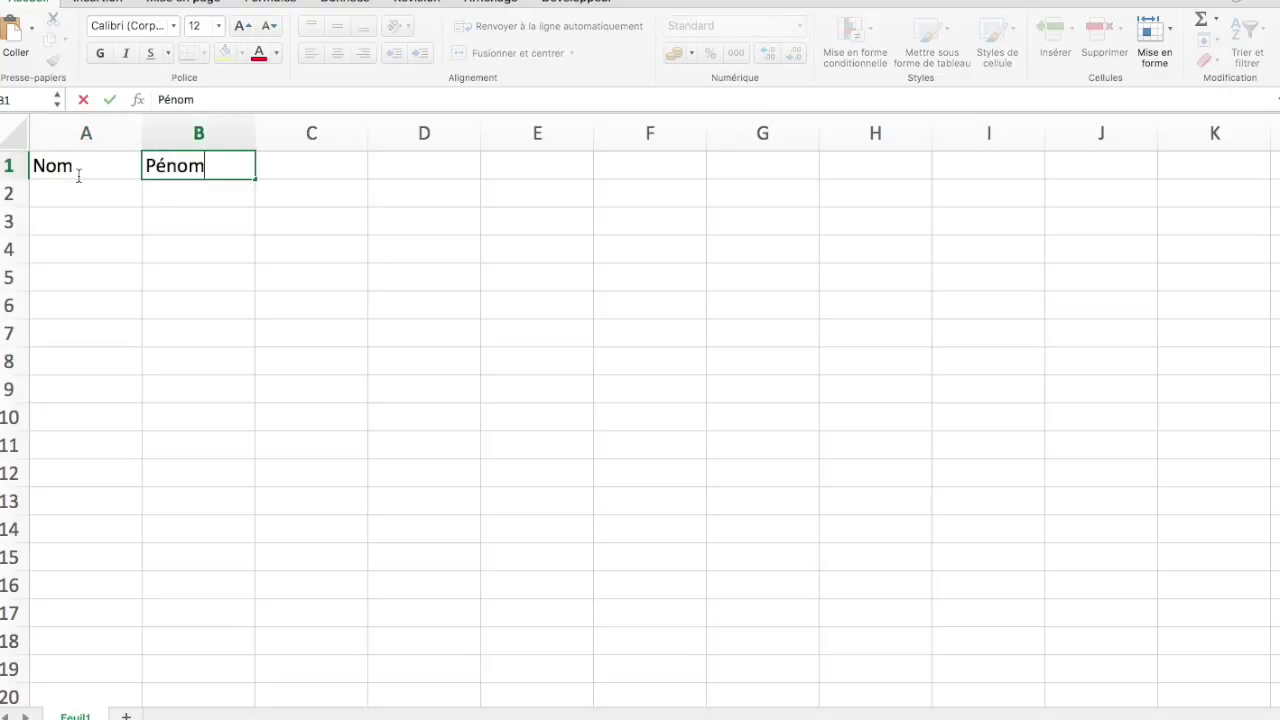
{"action": "key", "text": "BackSpace"}
{"action": "key", "text": "BackSpace"}
{"action": "key", "text": "BackSpace"}
{"action": "key", "text": "BackSpace"}
{"action": "type", "text": "rénom"}
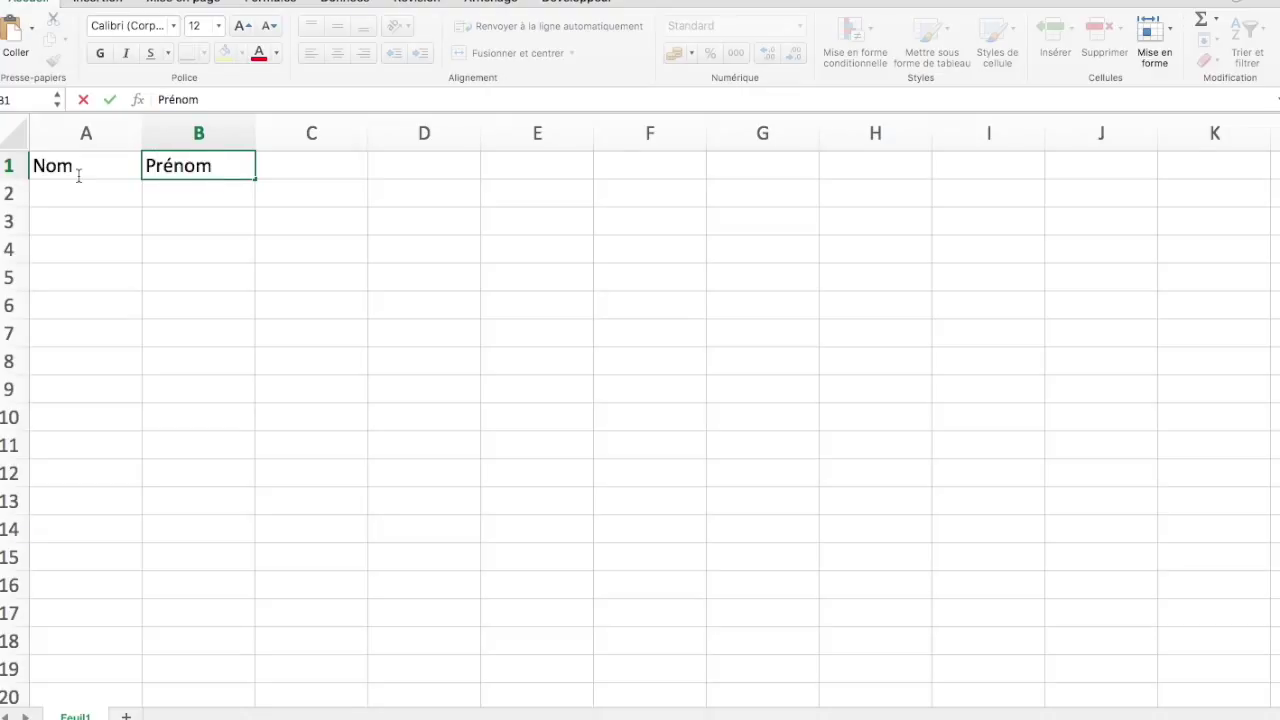
{"action": "key", "text": "Tab"}
{"action": "type", "text": "Télép"}
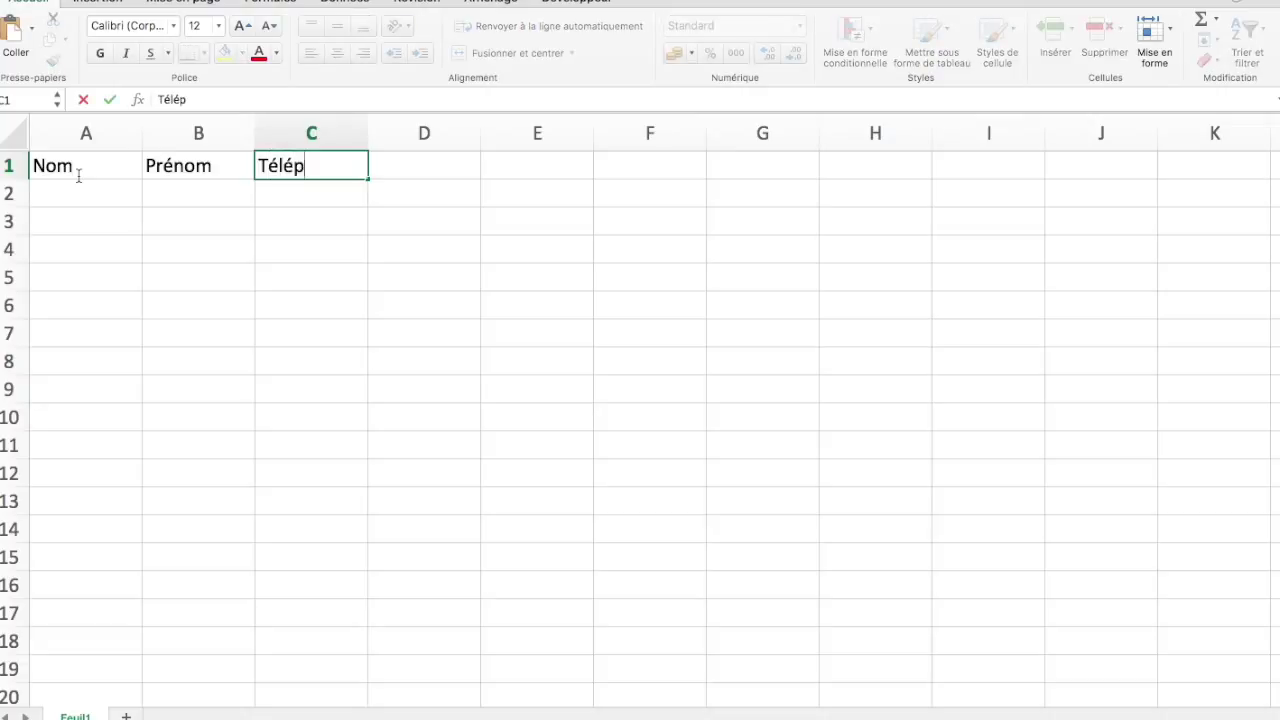
{"action": "type", "text": "hone"}
{"action": "key", "text": "Tab"}
{"action": "type", "text": "Mail"}
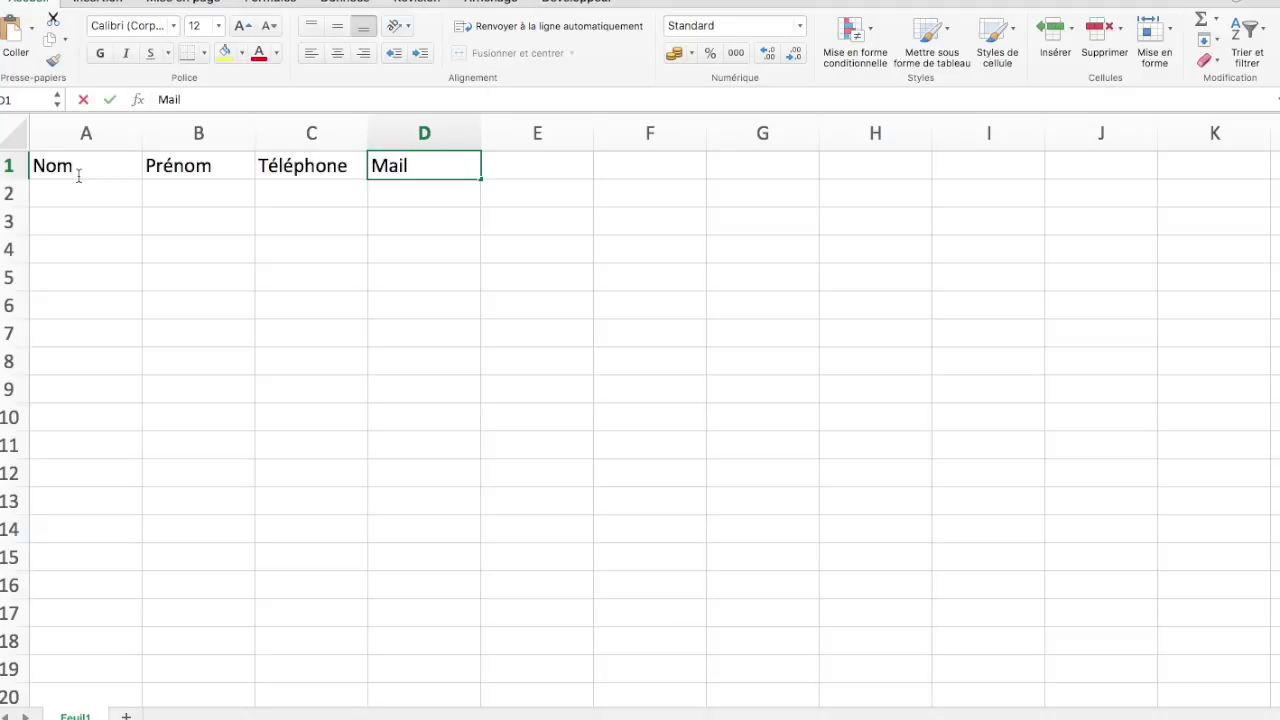
{"action": "key", "text": "Tab"}
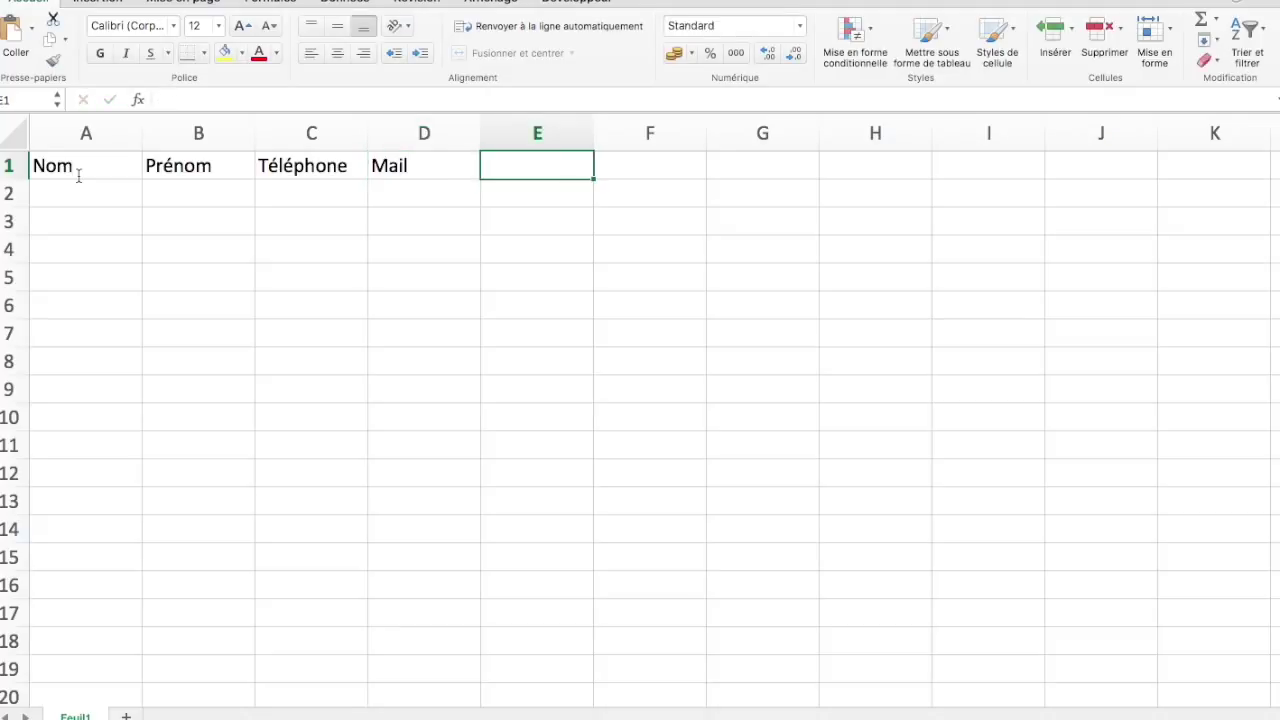
{"action": "type", "text": "Date de "}
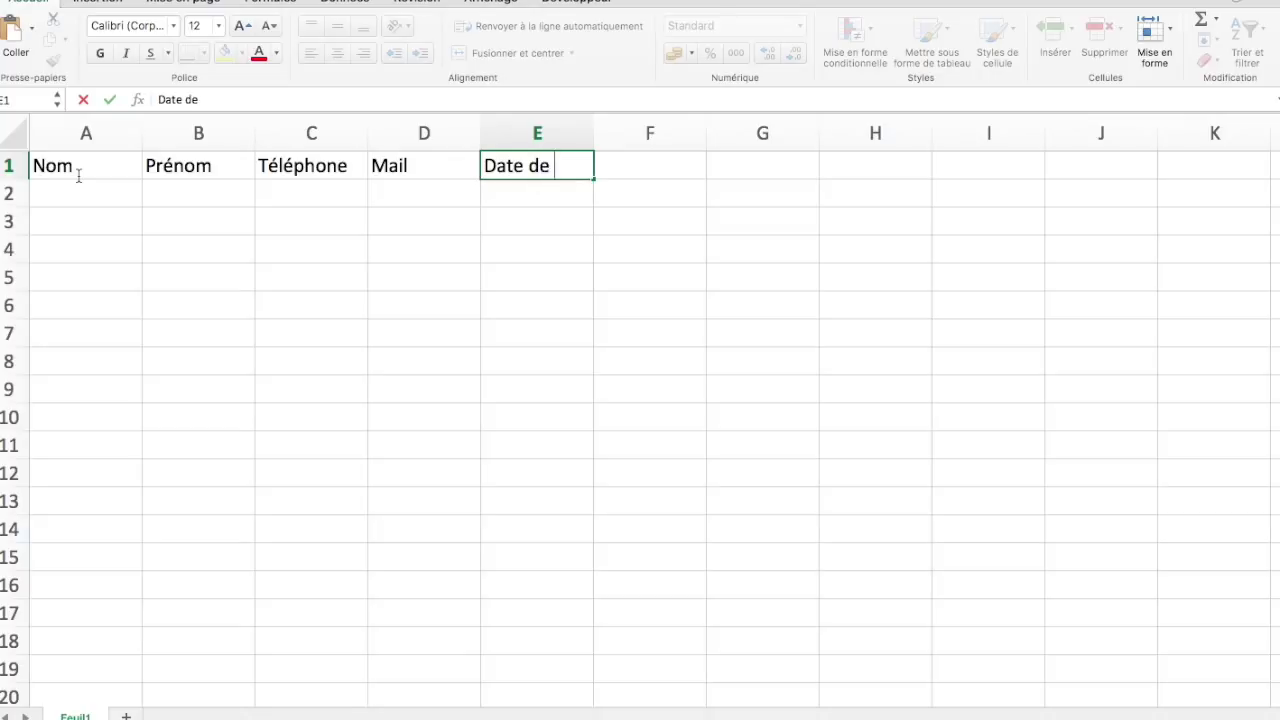
{"action": "type", "text": "naissa"}
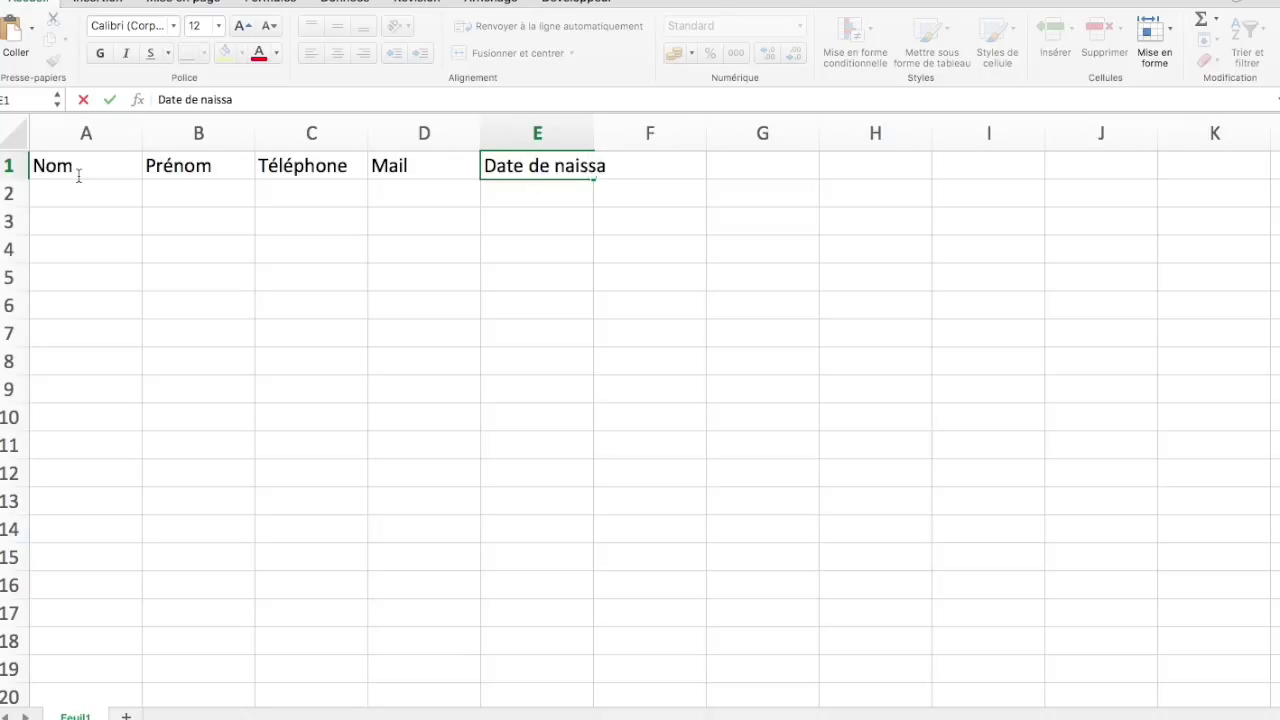
{"action": "type", "text": "nce"}
{"action": "key", "text": "Return"}
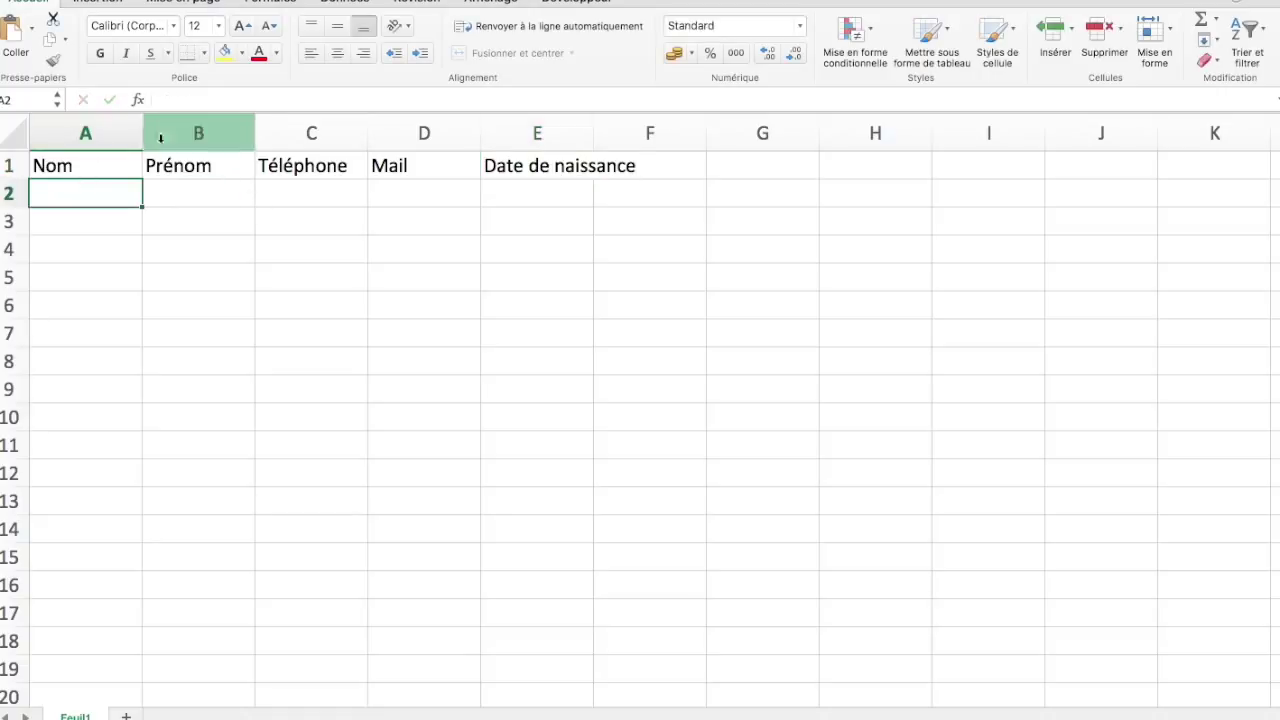
Autofit column E to its header and widen columns D, C, B and A
{"action": "double_click", "coordinate": [593, 132]}
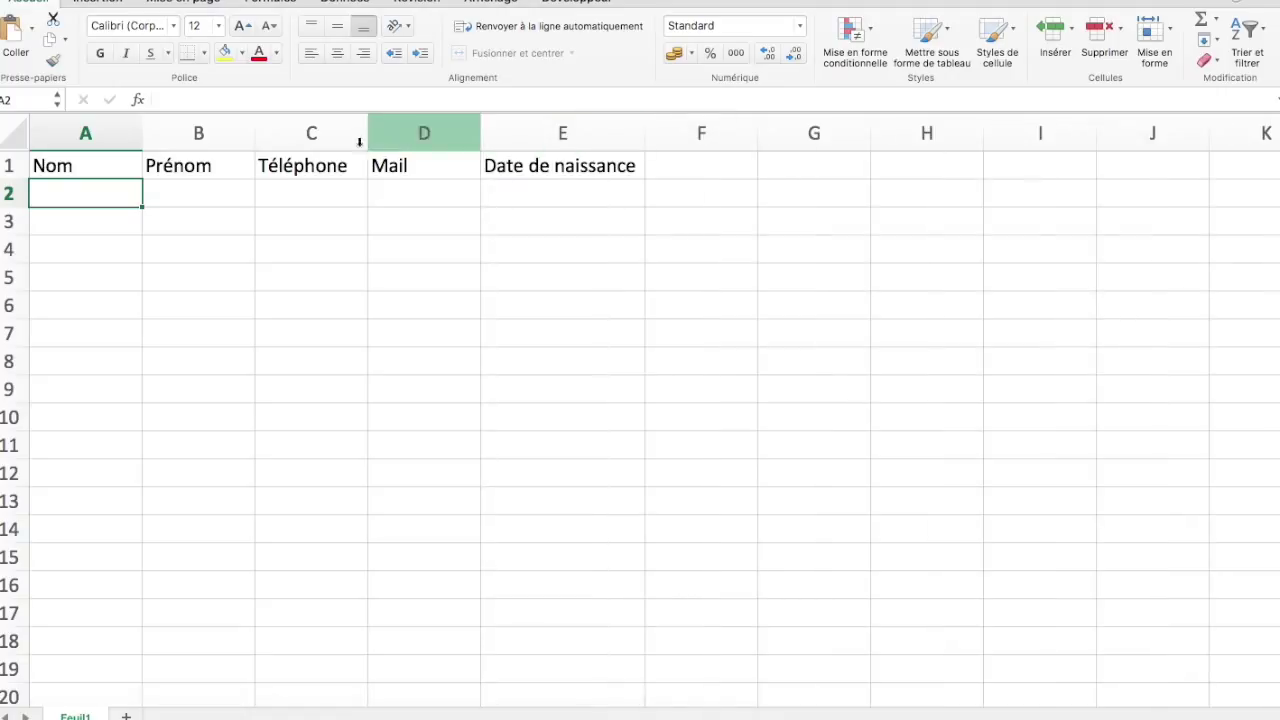
{"action": "left_click_drag", "start_coordinate": [481, 132], "coordinate": [553, 135]}
{"action": "left_click_drag", "start_coordinate": [368, 131], "coordinate": [423, 132]}
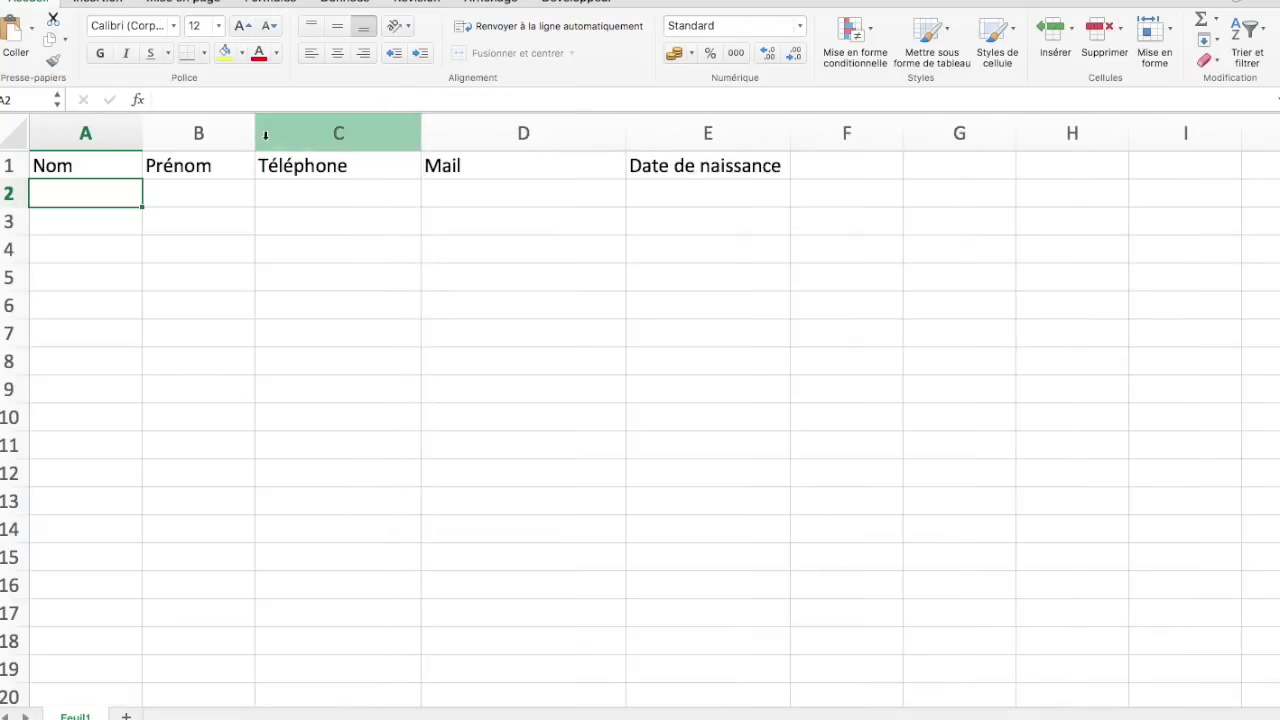
{"action": "left_click_drag", "start_coordinate": [257, 133], "coordinate": [326, 133]}
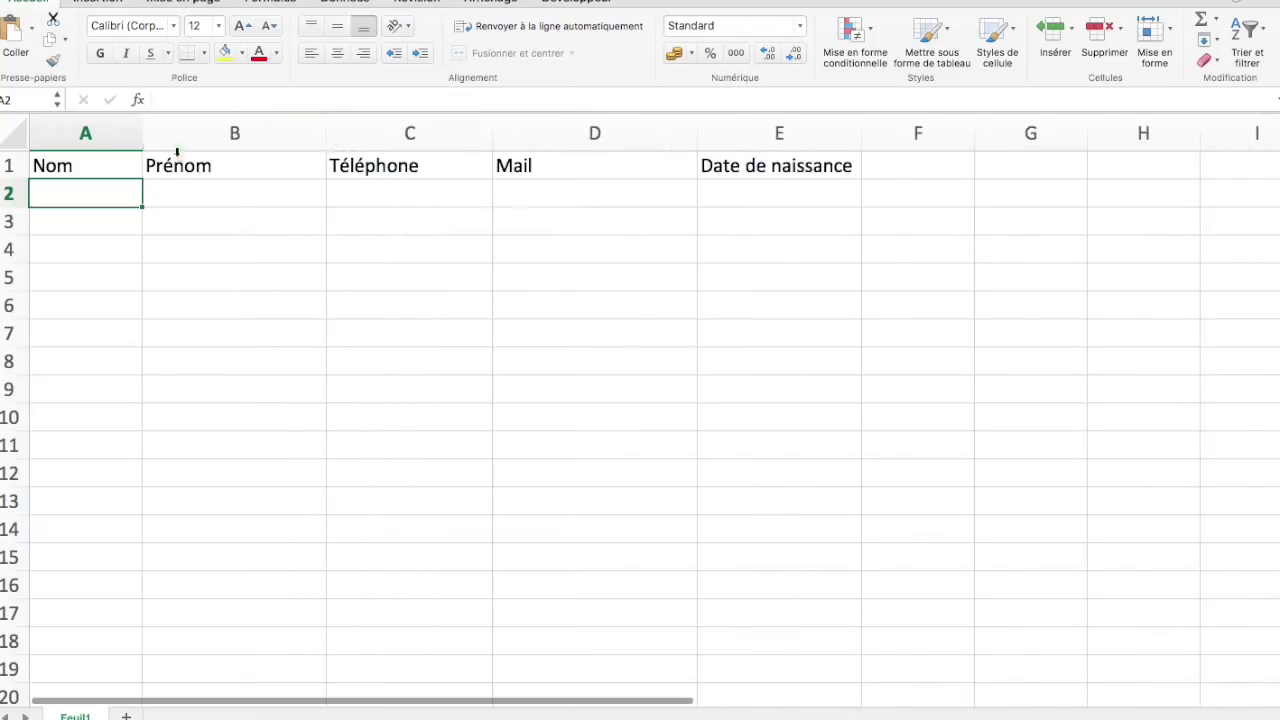
{"action": "left_click_drag", "start_coordinate": [146, 133], "coordinate": [216, 133]}
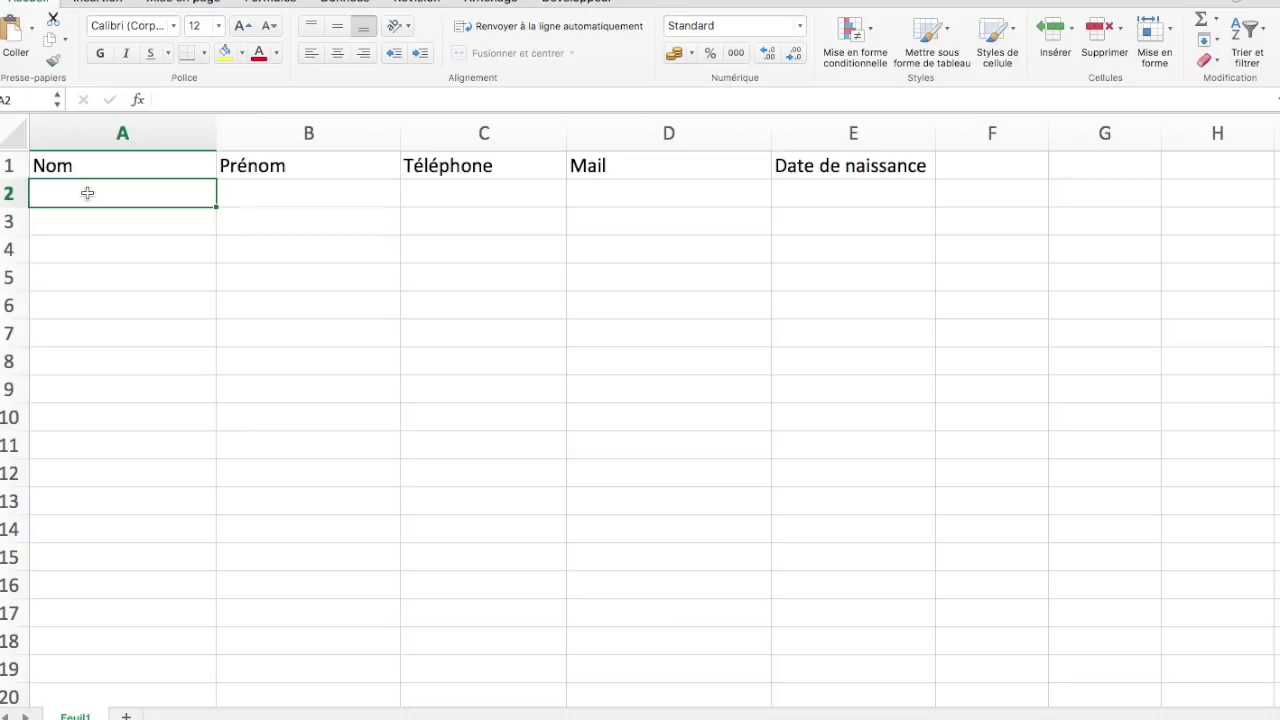
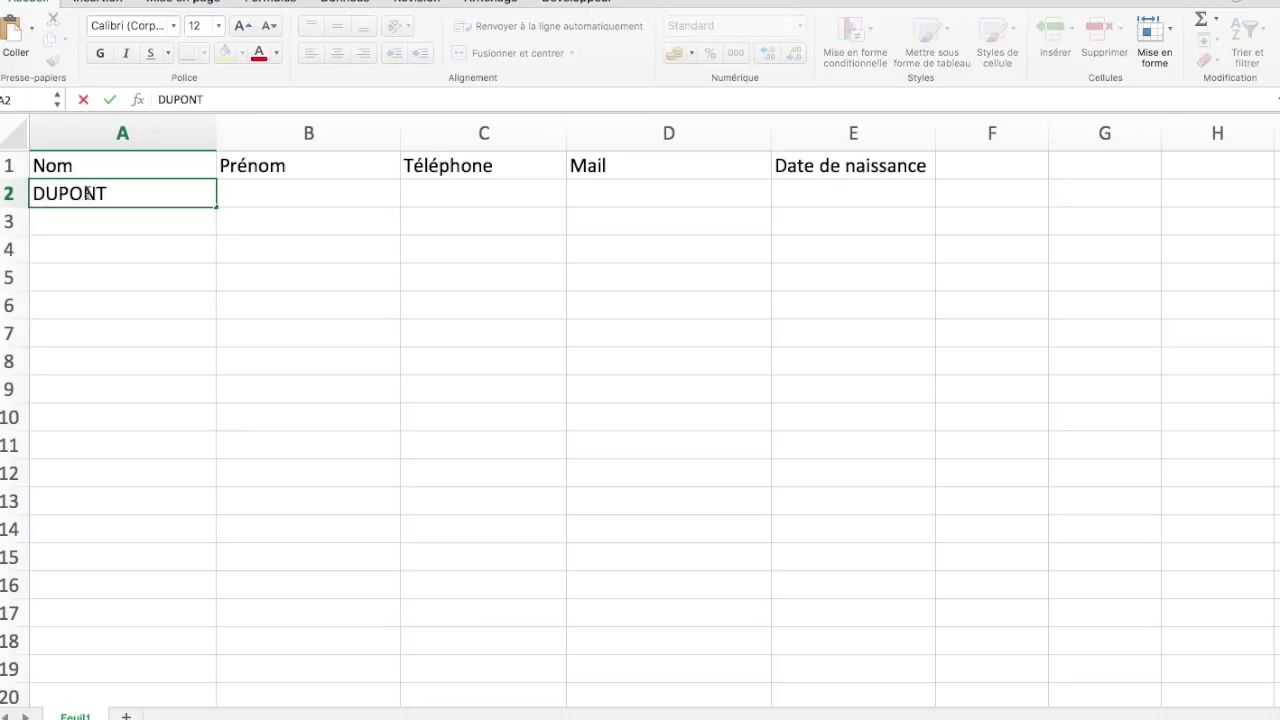
Enter the first contact's last name, first name, phone number and e-mail address in A2:D2
{"action": "key", "text": "Tab"}
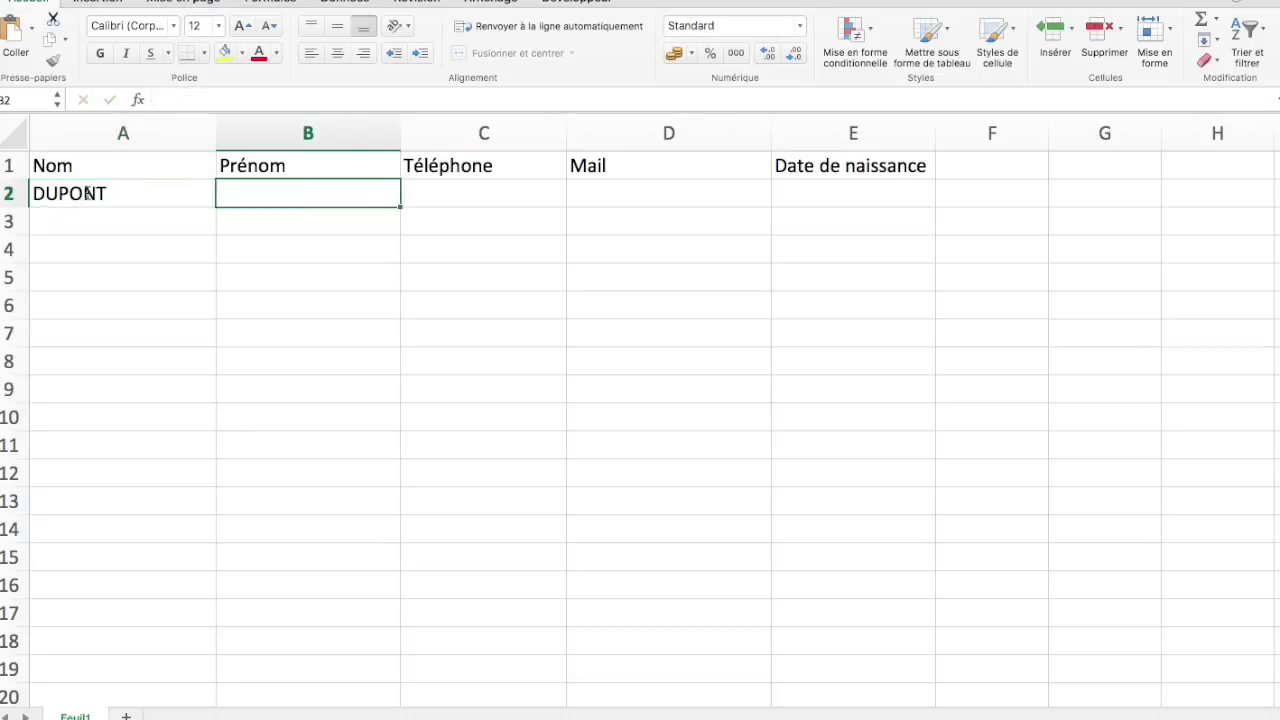
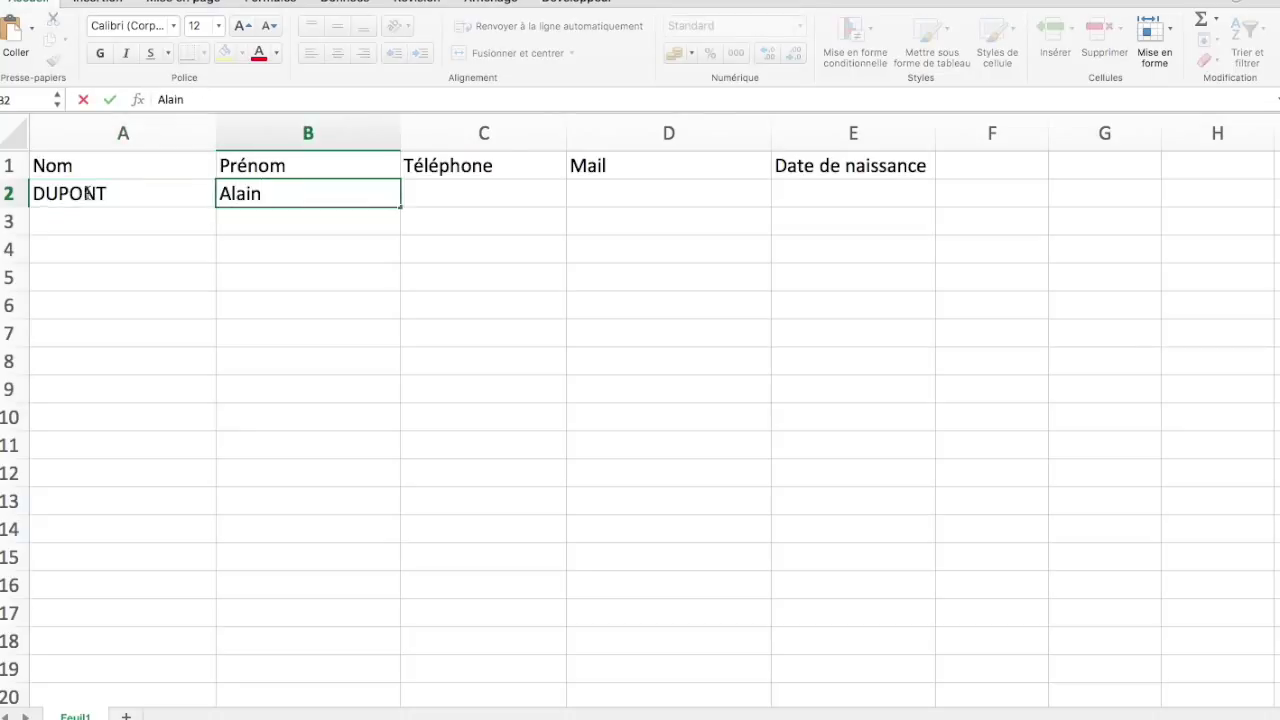
{"action": "key", "text": "Tab"}
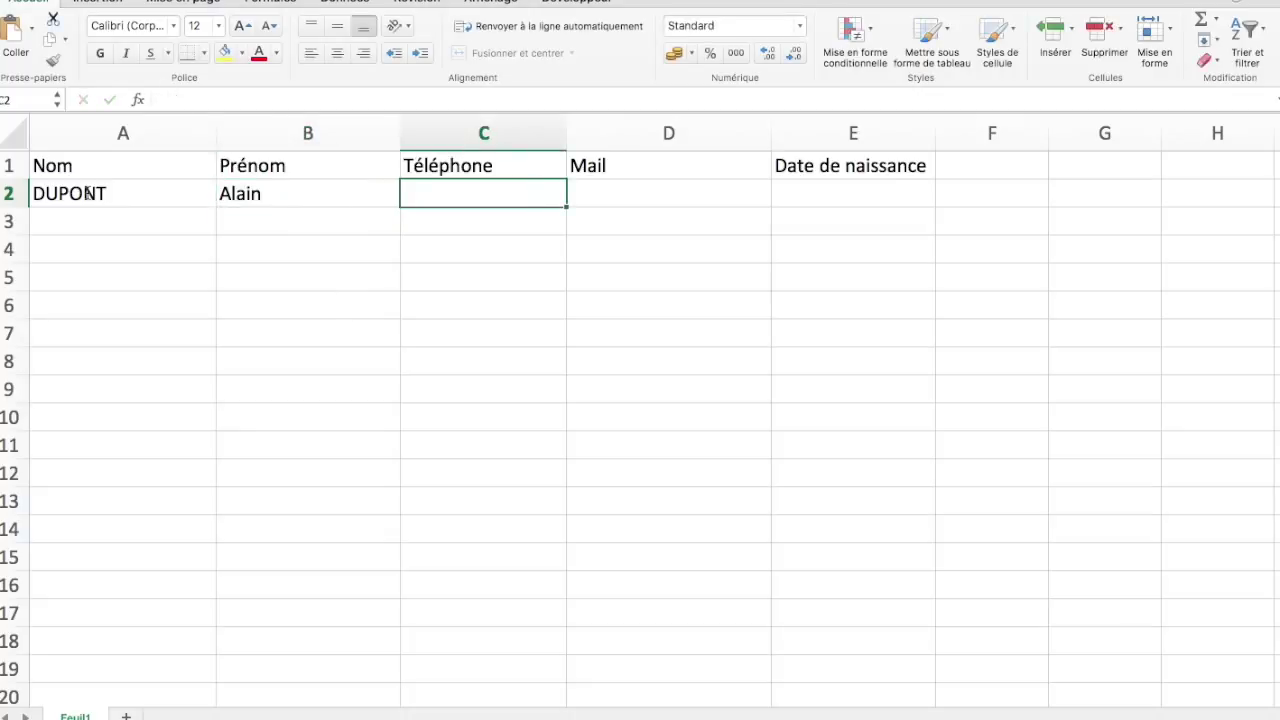
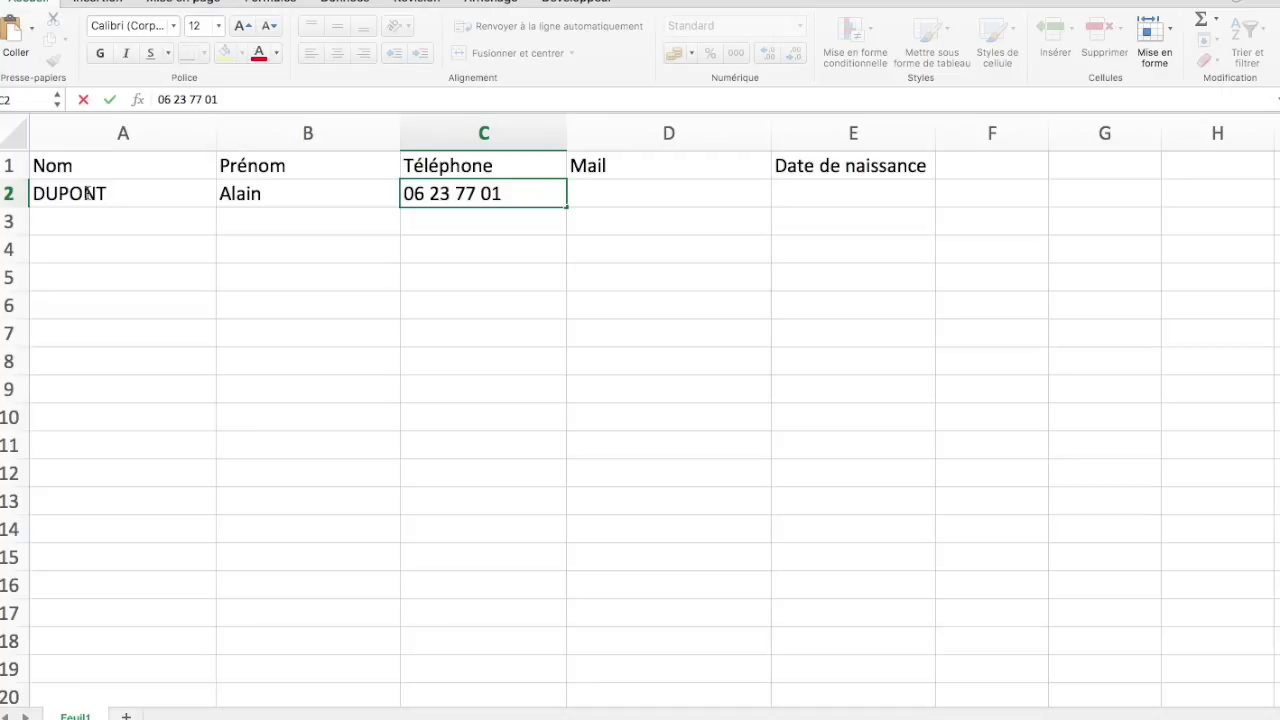
{"action": "key", "text": "Tab"}
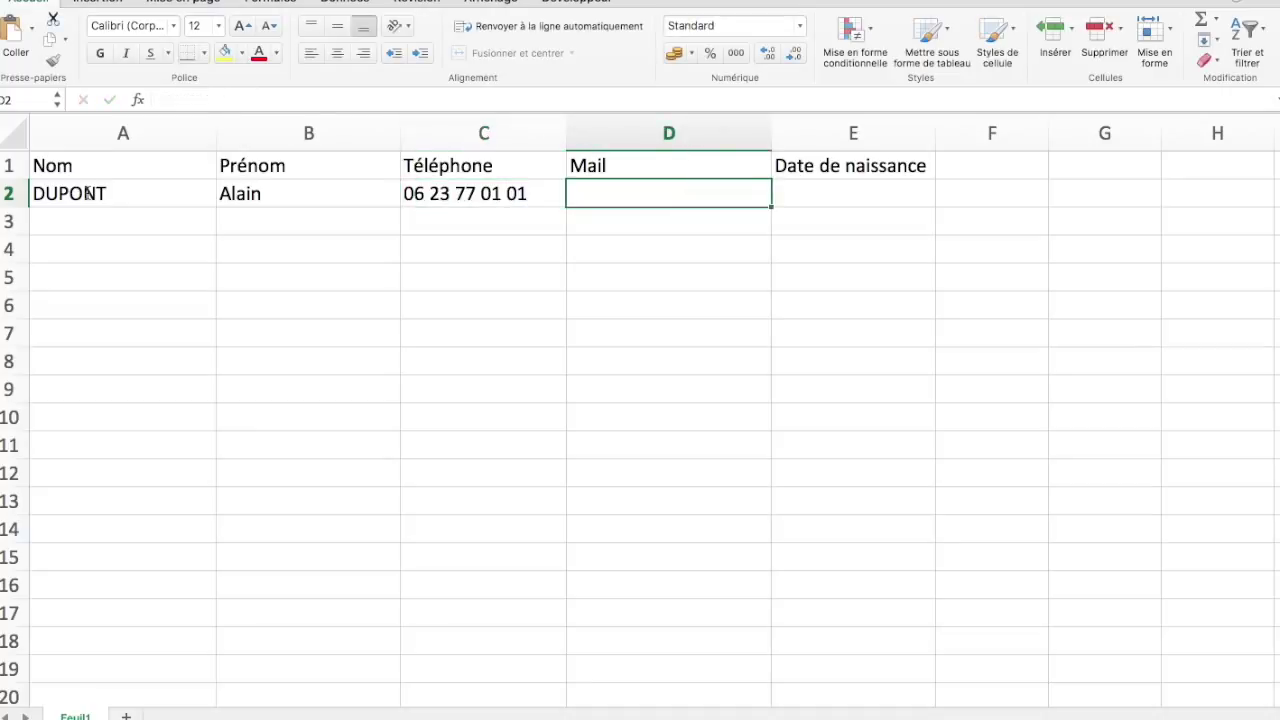
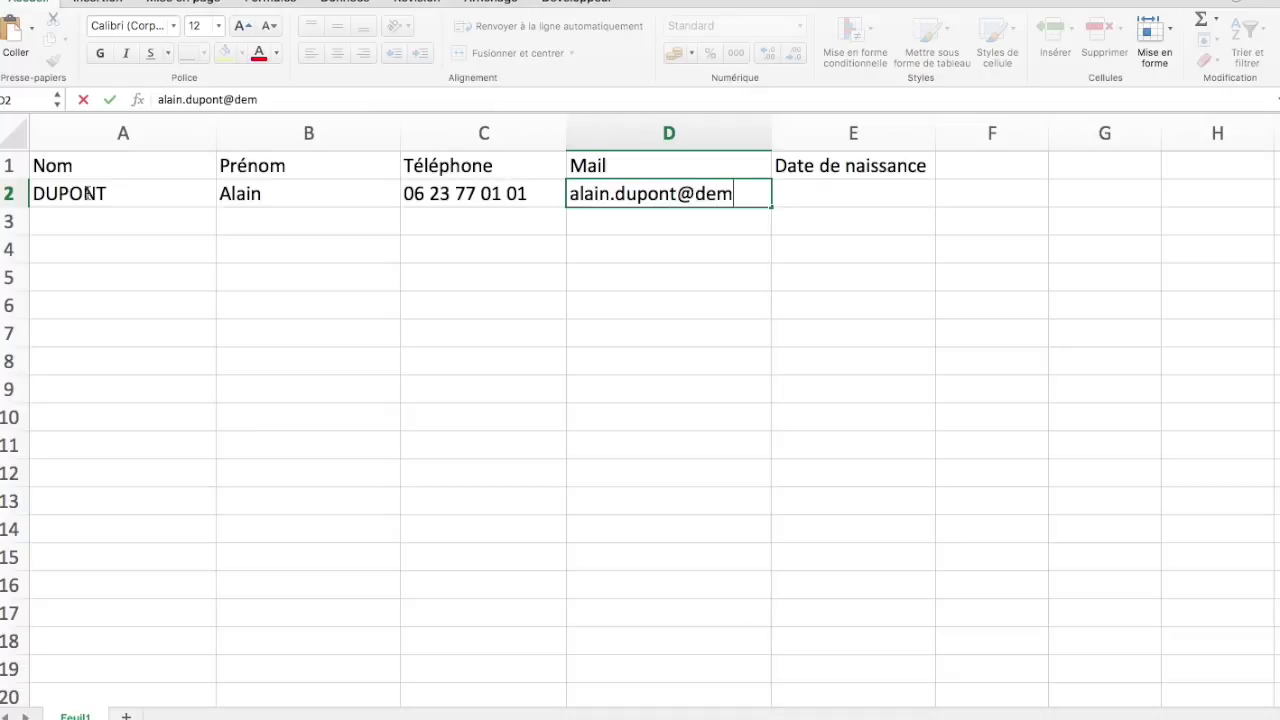
Confirm the e-mail and enter the birth date 01/01/2000 in E2
{"action": "key", "text": "Tab"}
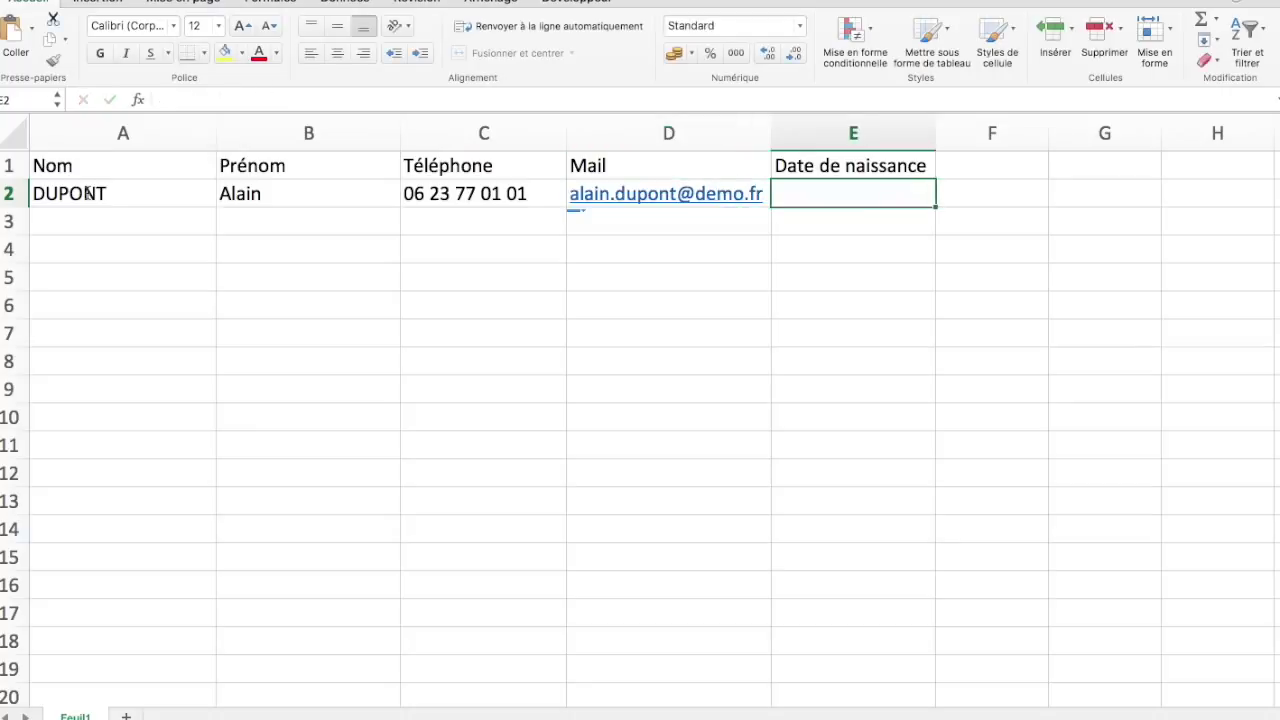
{"action": "type", "text": "0"}
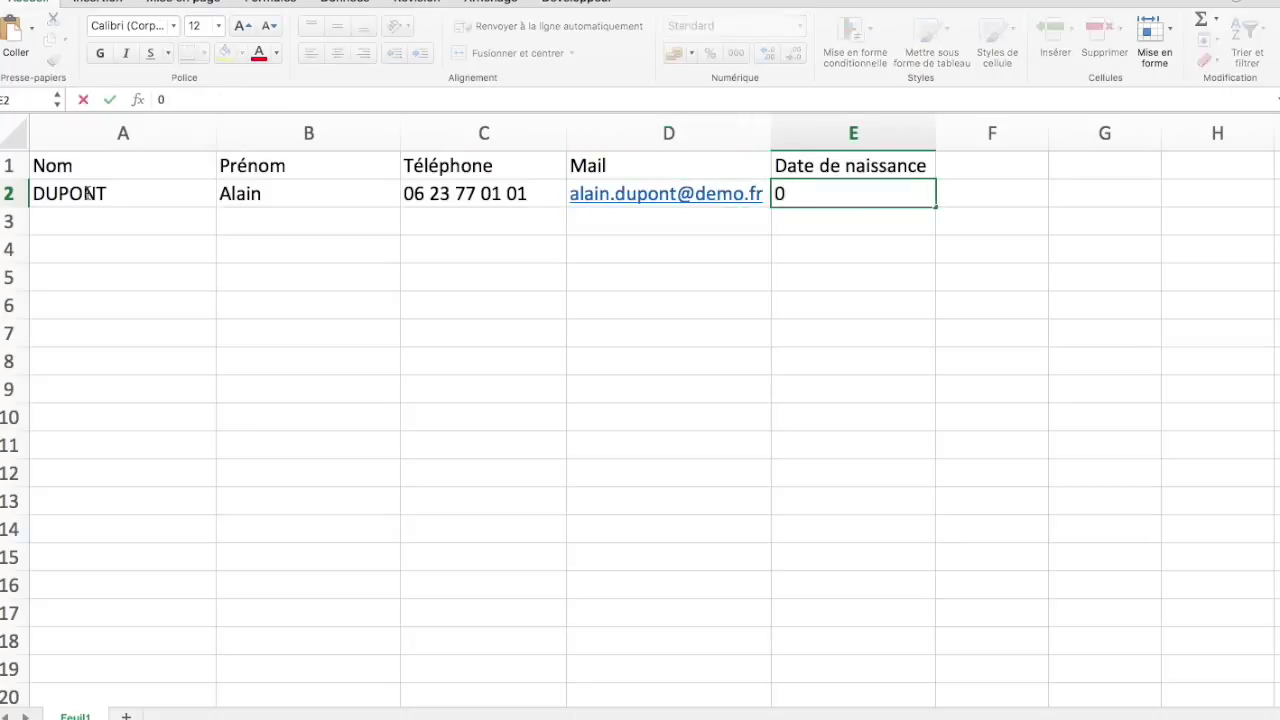
{"action": "type", "text": "/01"}
{"action": "key", "text": "BackSpace"}
{"action": "key", "text": "BackSpace"}
{"action": "key", "text": "BackSpace"}
{"action": "key", "text": "BackSpace"}
{"action": "type", "text": "01/01/2000"}
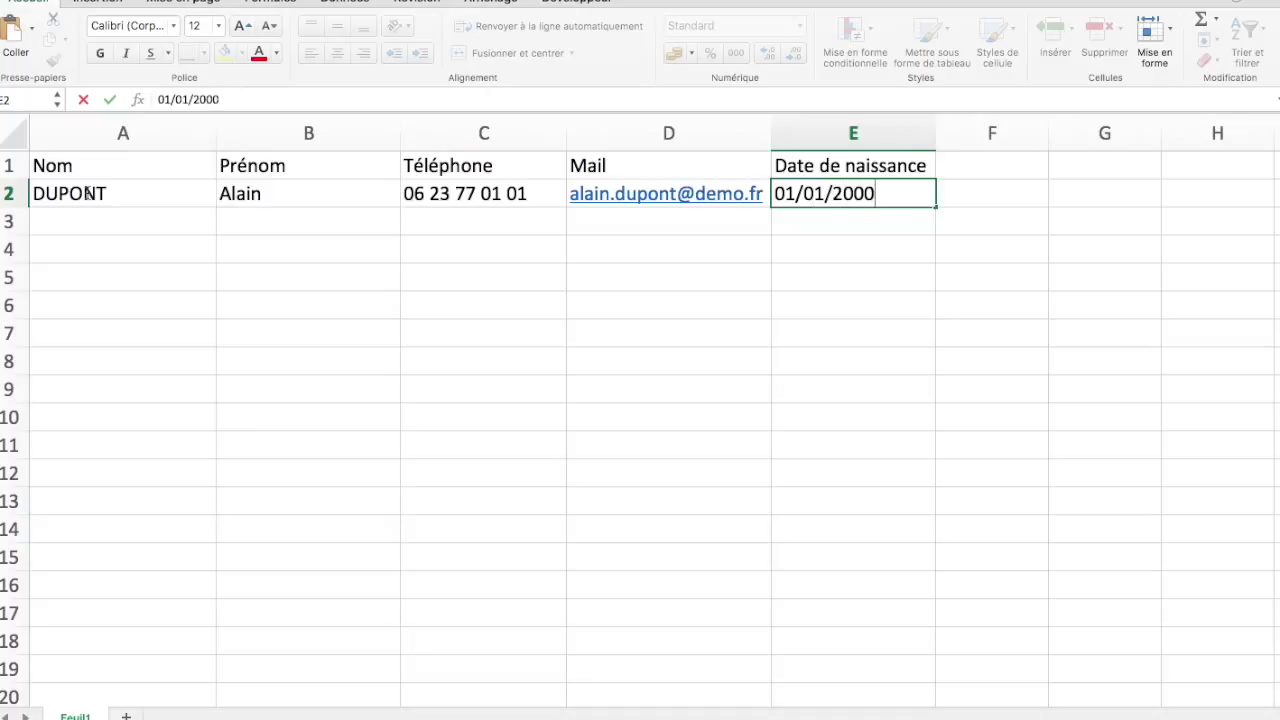
{"action": "key", "text": "Return"}
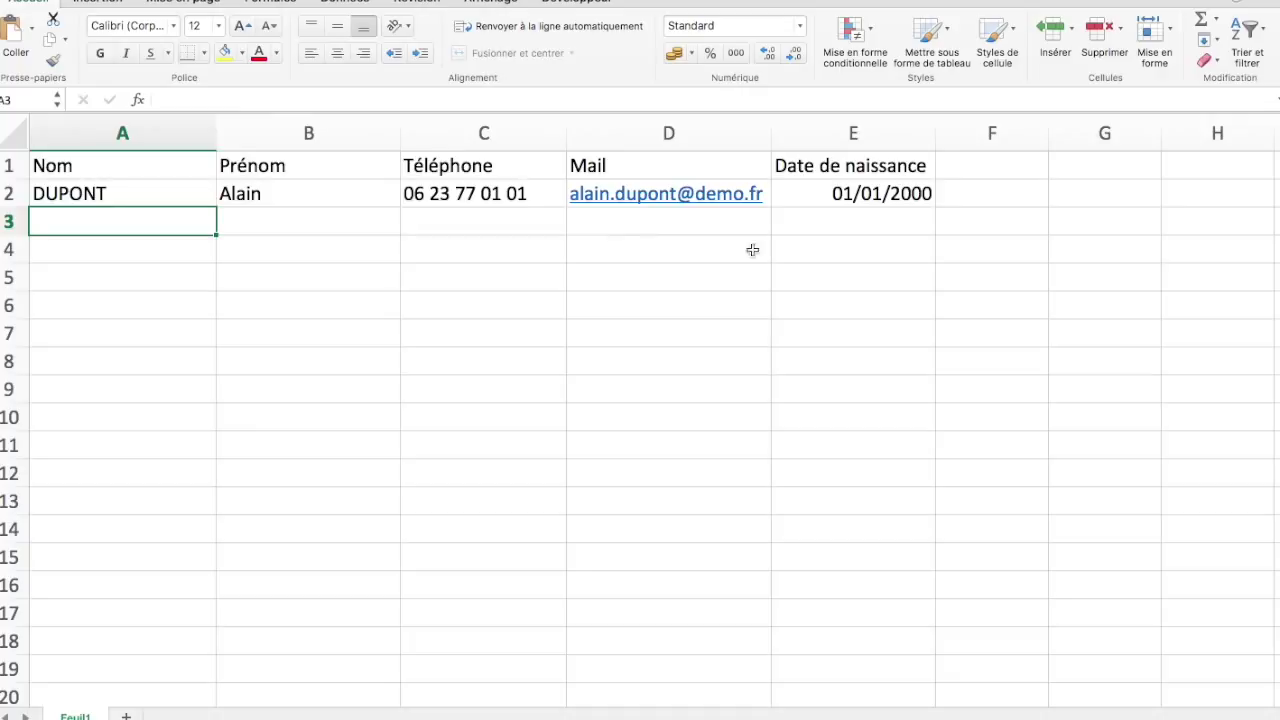
Add the header Age in cell F1
{"action": "left_click", "coordinate": [989, 169]}
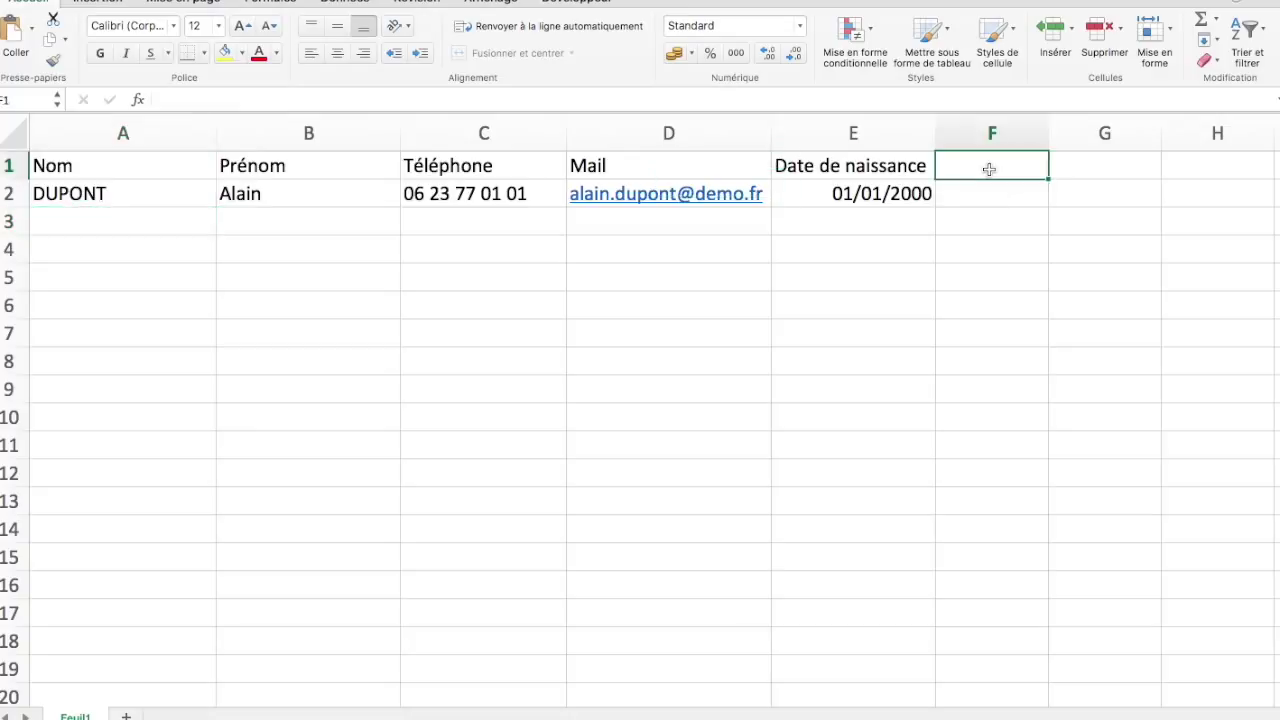
{"action": "type", "text": "Age"}
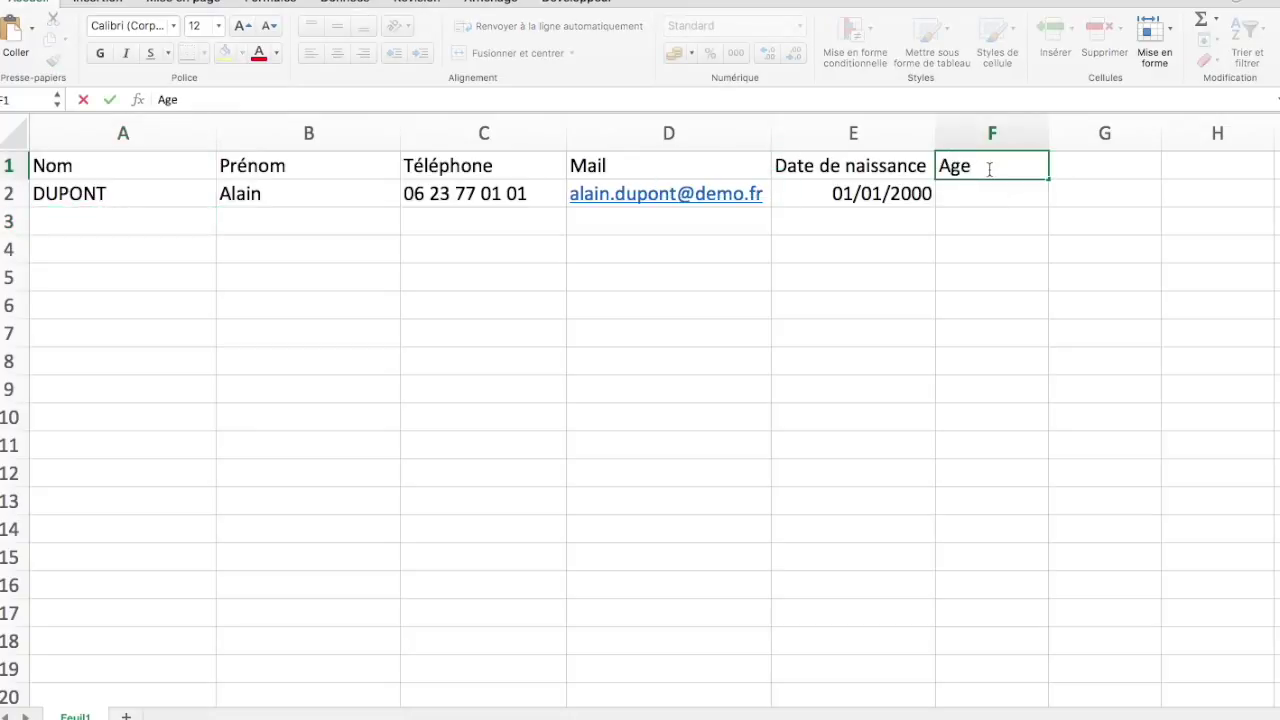
{"action": "key", "text": "Return"}
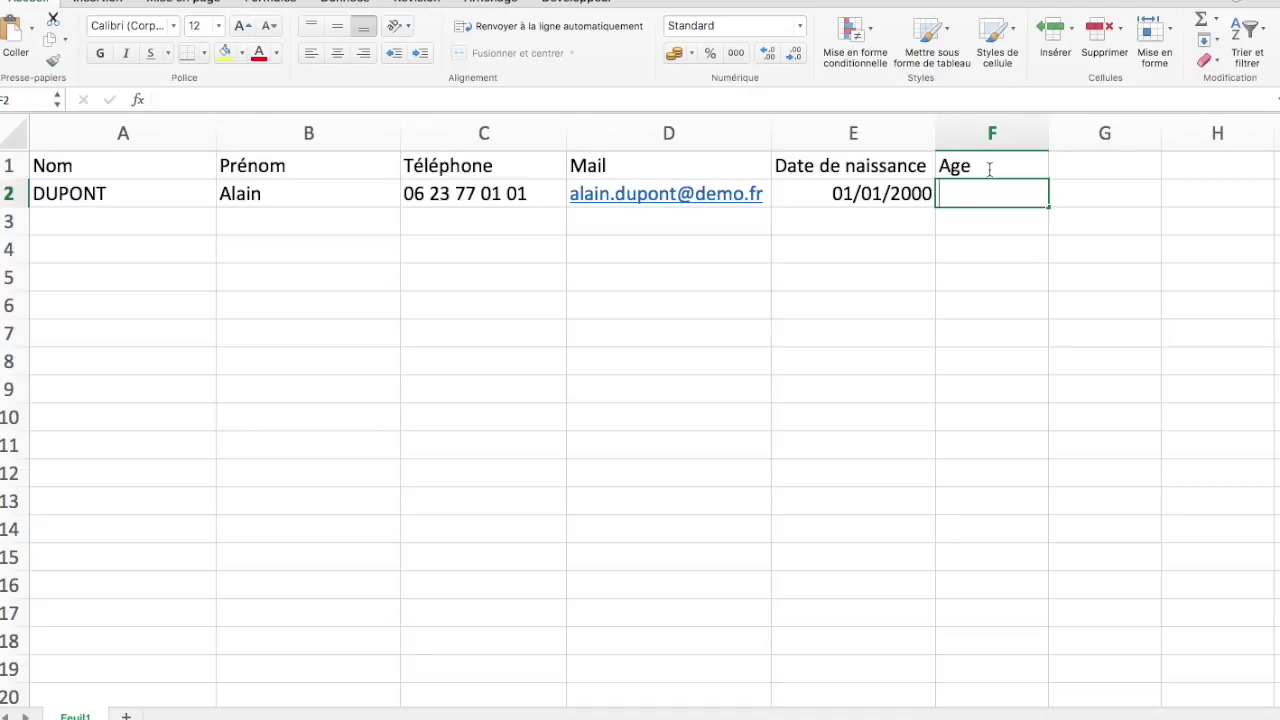
Enter the formula =ANNEE(MAINTENANT())-ANNEE(E2) in F2
{"action": "type", "text": "=MAI"}
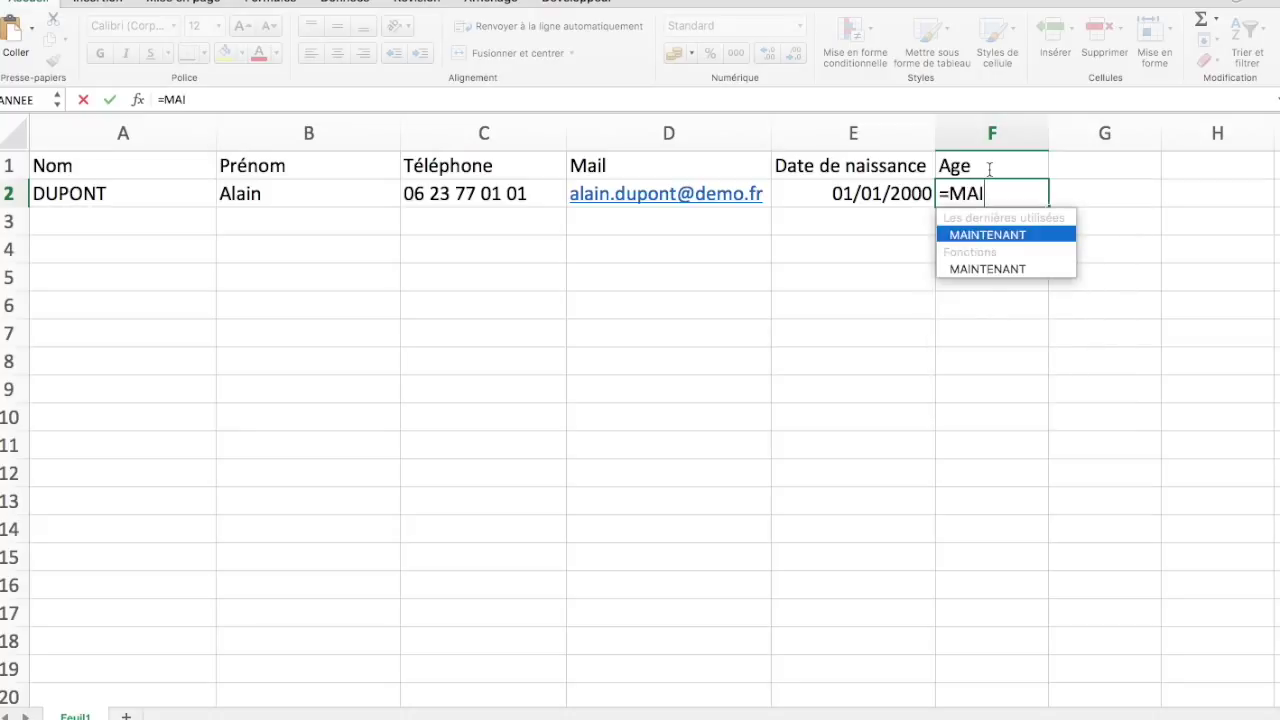
{"action": "key", "text": "BackSpace"}
{"action": "key", "text": "BackSpace"}
{"action": "key", "text": "BackSpace"}
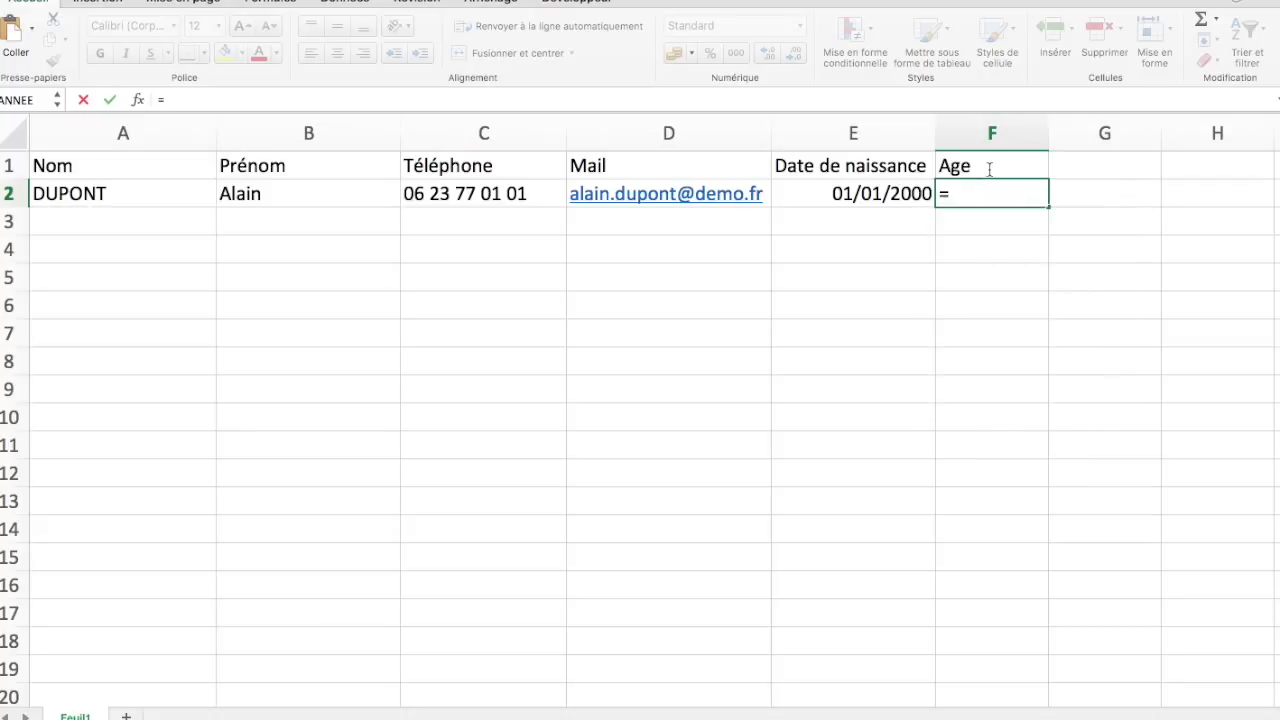
{"action": "type", "text": "ANNEE"}
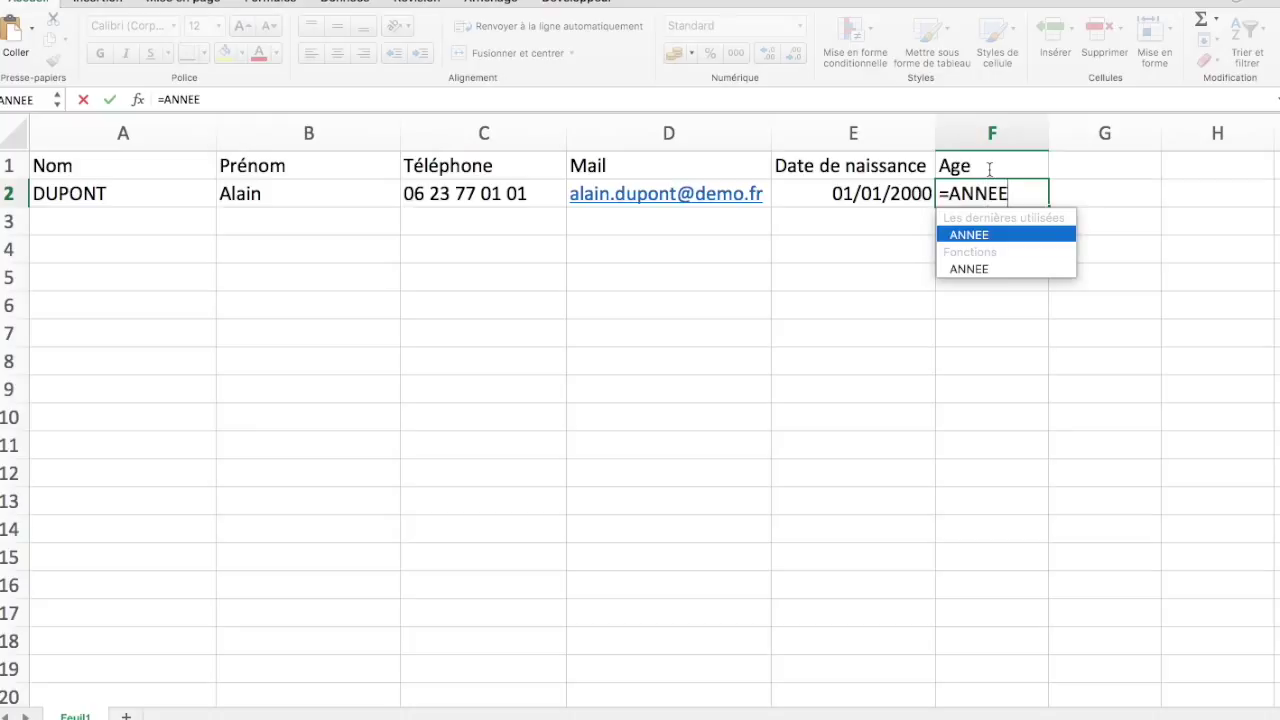
{"action": "type", "text": "(M"}
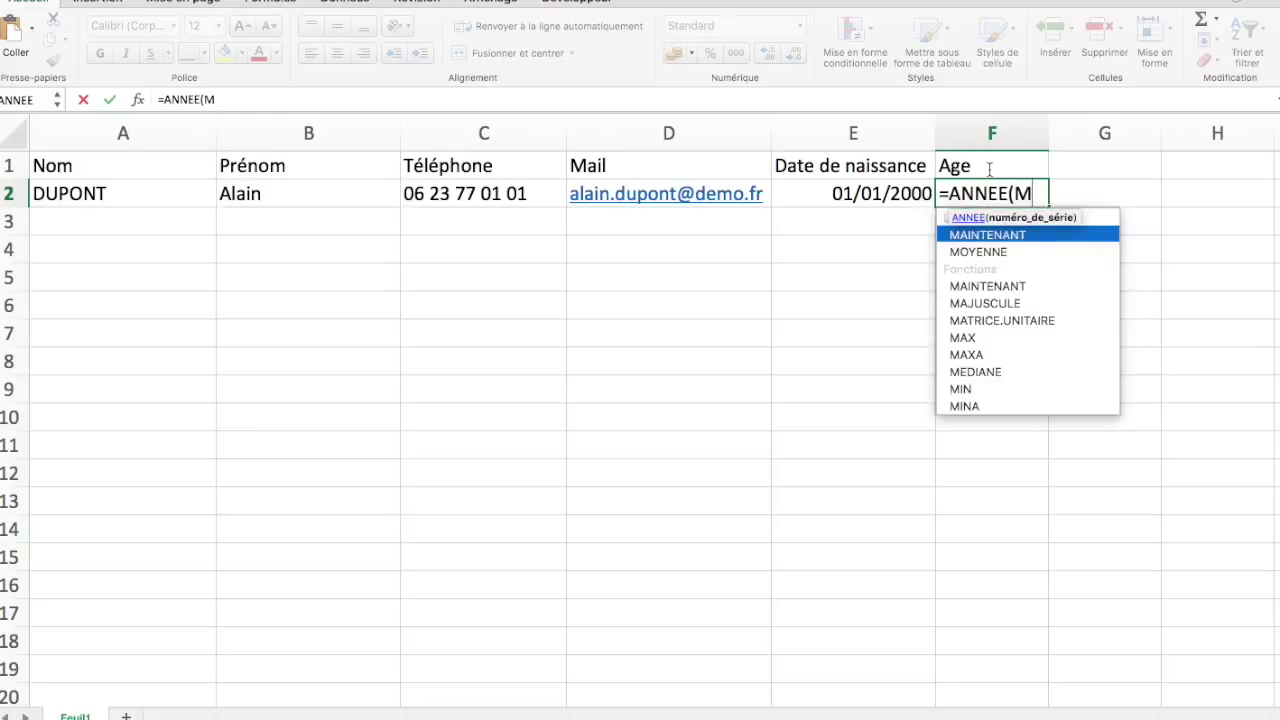
{"action": "type", "text": "AINT"}
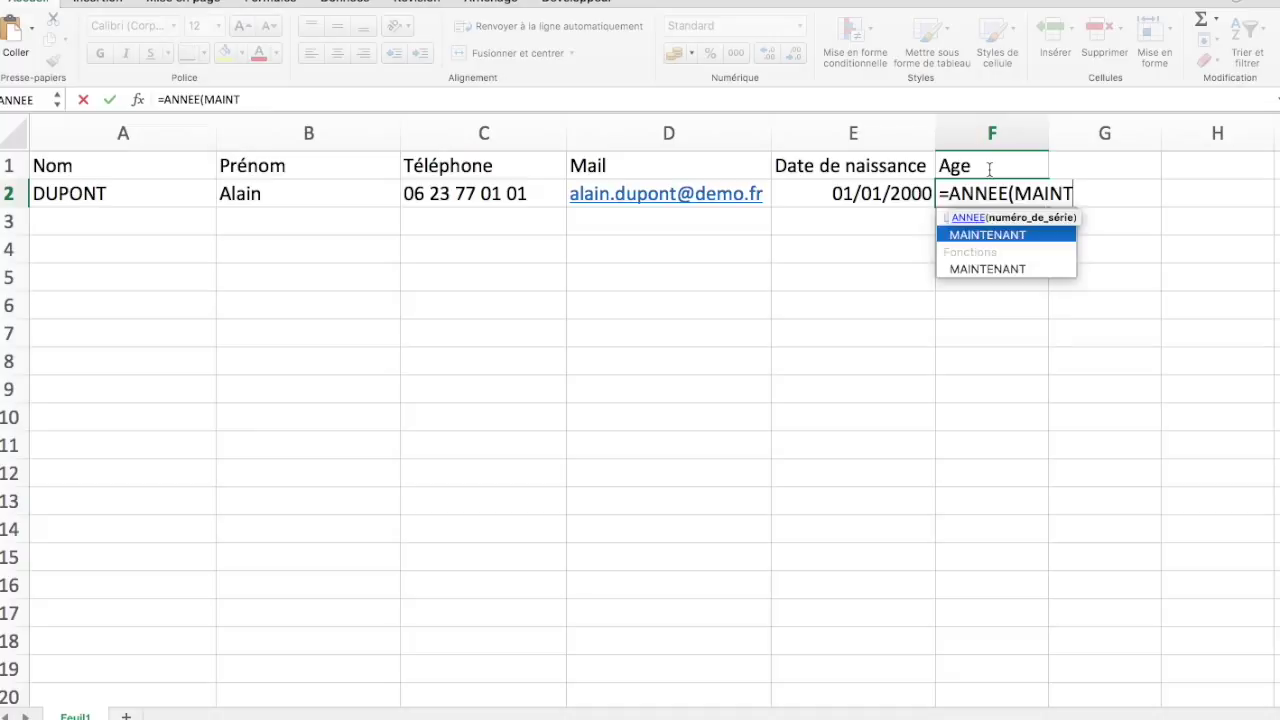
{"action": "key", "text": "Tab"}
{"action": "type", "text": "G2)"}
{"action": "key", "text": "BackSpace"}
{"action": "key", "text": "BackSpace"}
{"action": "key", "text": "BackSpace"}
{"action": "type", "text": ")"}
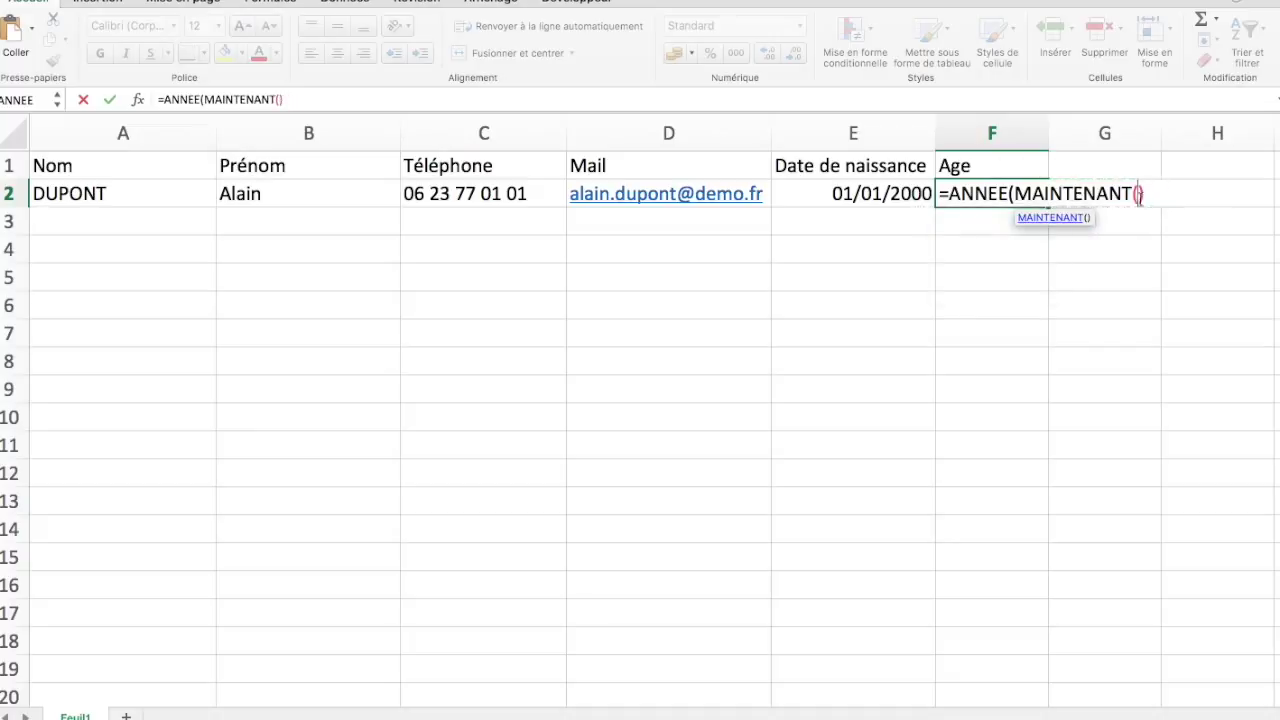
{"action": "left_click", "coordinate": [1143, 193]}
{"action": "type", "text": ")"}
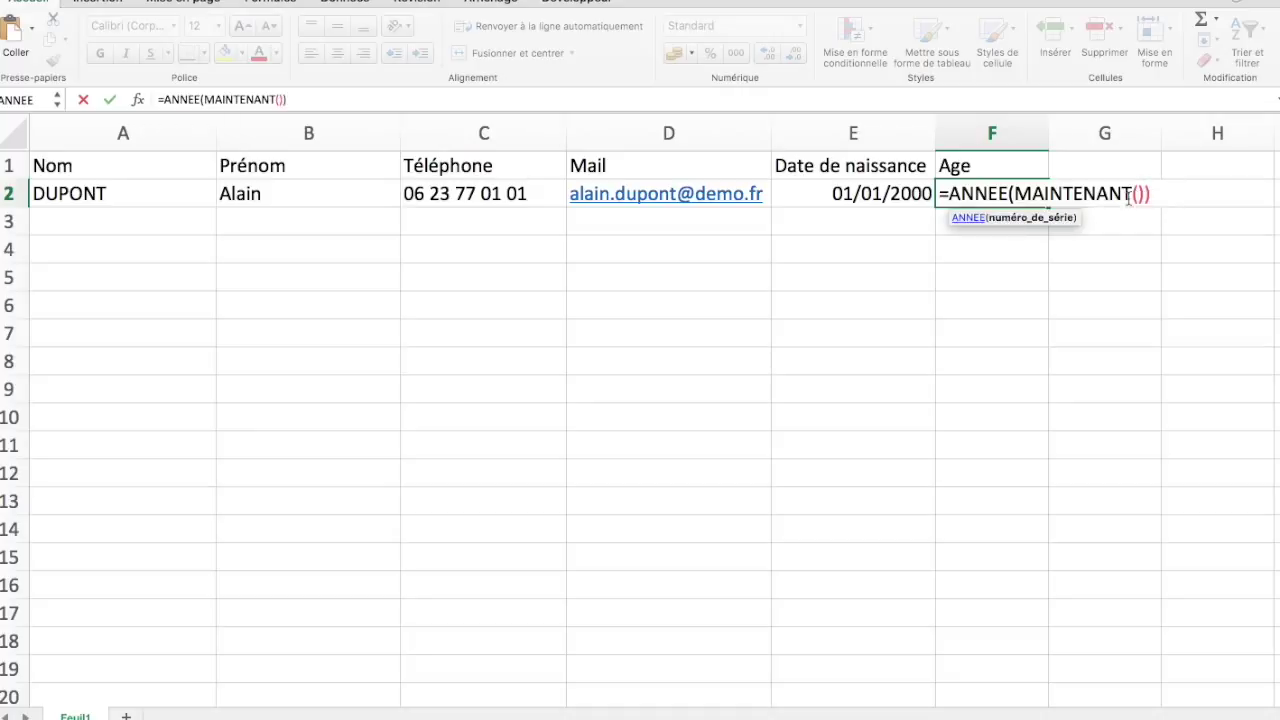
{"action": "type", "text": "-"}
{"action": "type", "text": "ANN"}
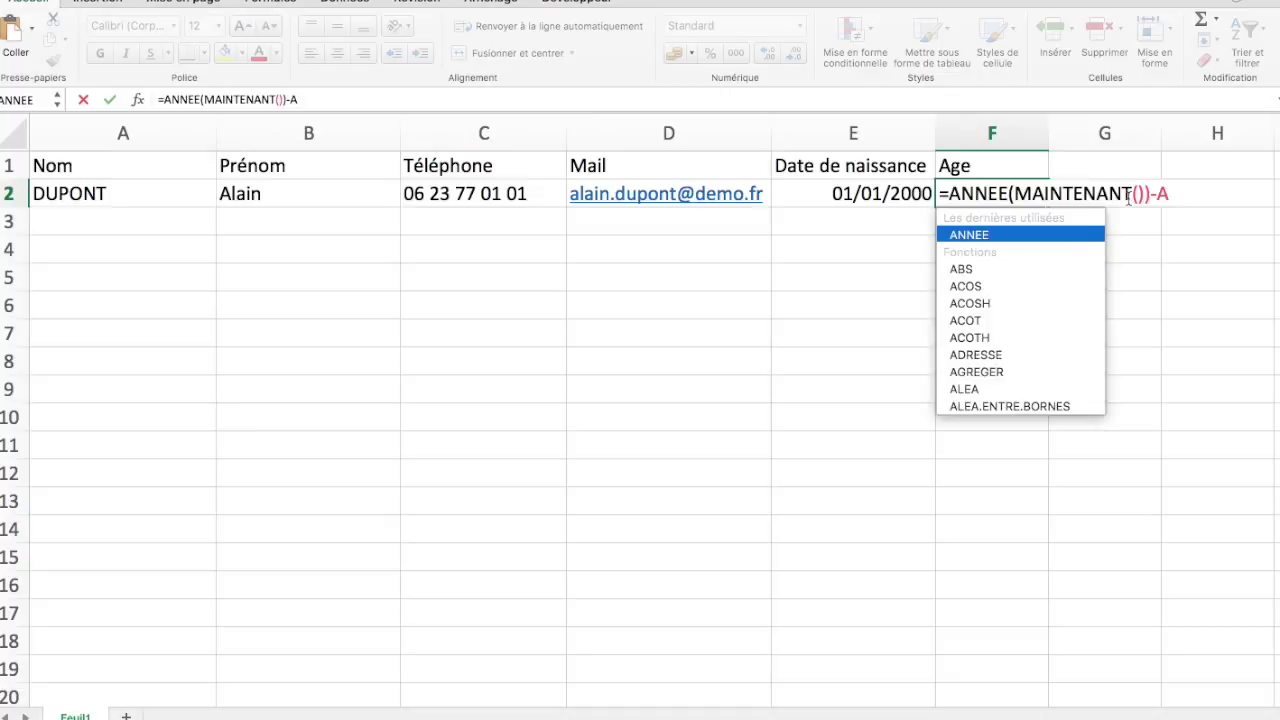
{"action": "type", "text": "EE"}
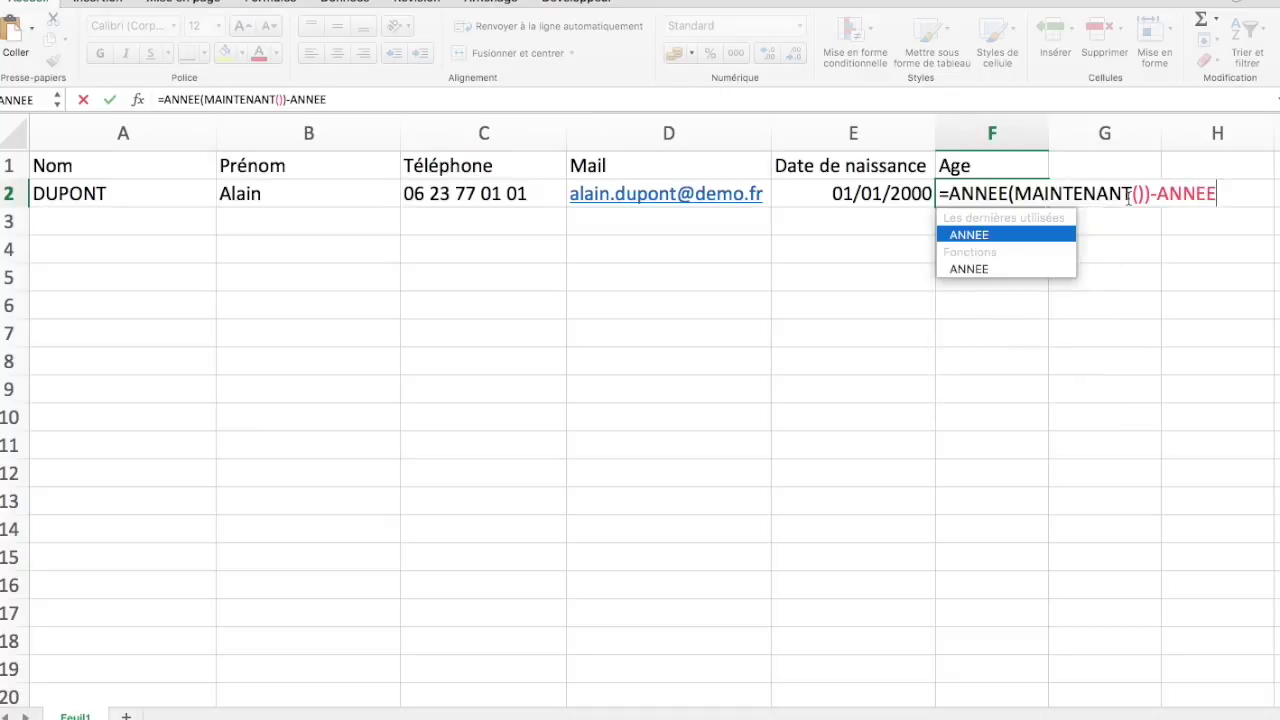
{"action": "type", "text": "("}
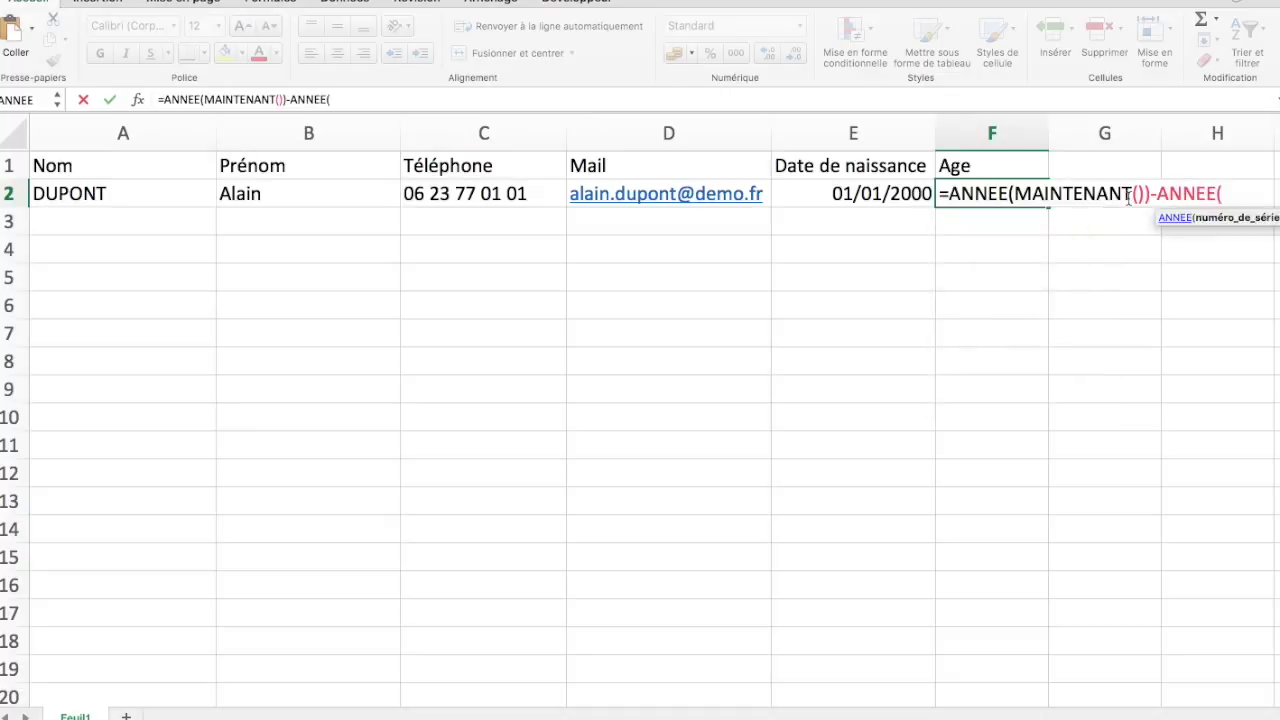
{"action": "left_click", "coordinate": [881, 196]}
{"action": "type", "text": ")"}
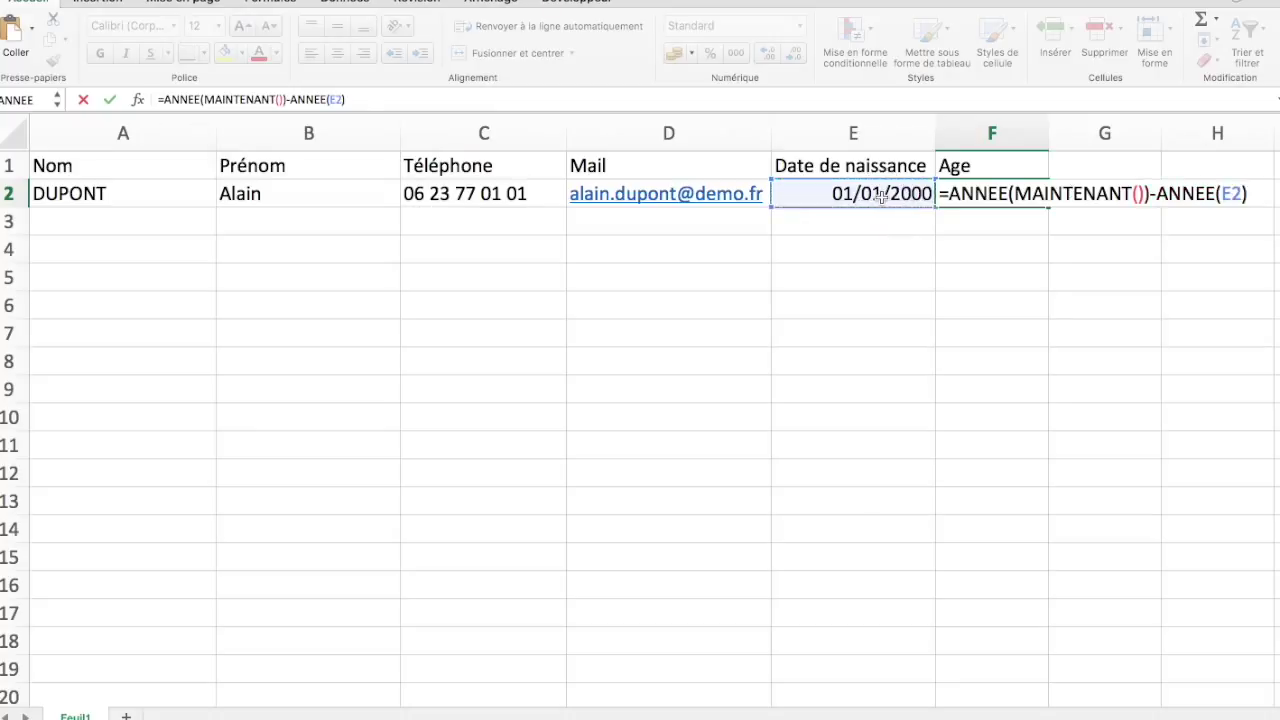
{"action": "key", "text": "Return"}
{"action": "key", "text": "Up"}
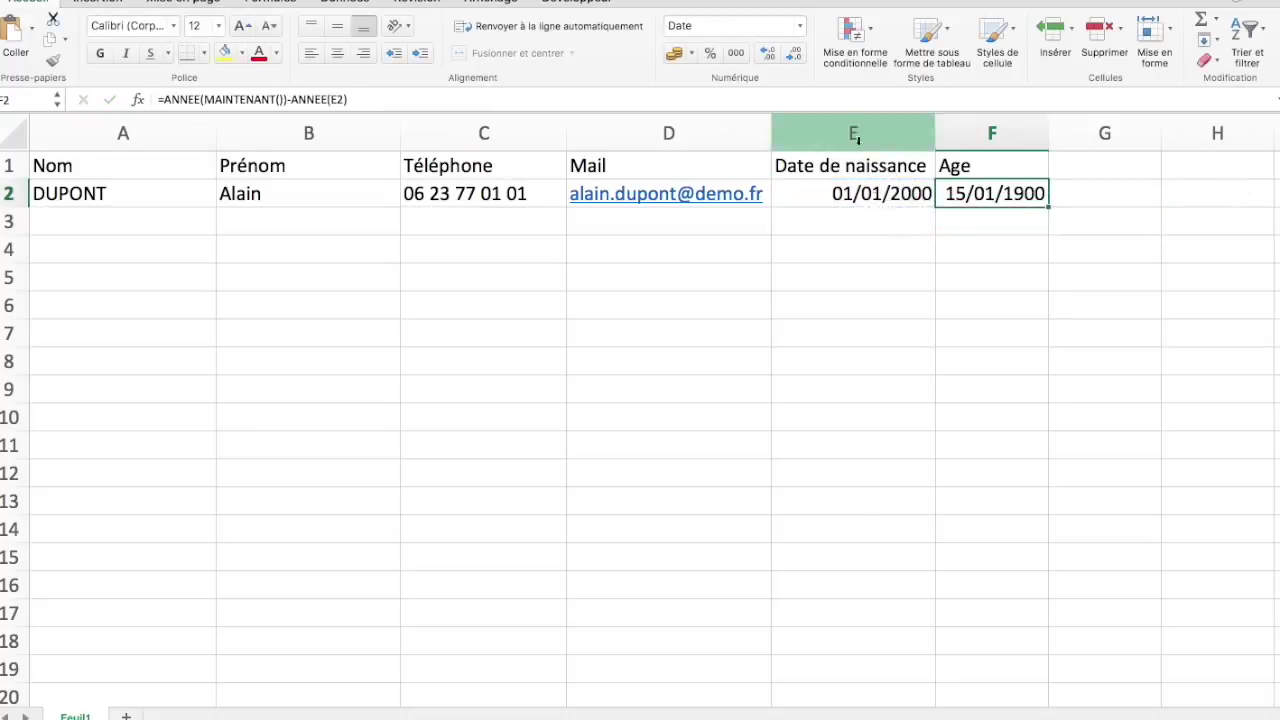
Format F2 with the thousands separator and zero decimals so the age reads 15
{"action": "left_click", "coordinate": [735, 53]}
{"action": "left_click", "coordinate": [795, 56]}
{"action": "left_click", "coordinate": [796, 57]}
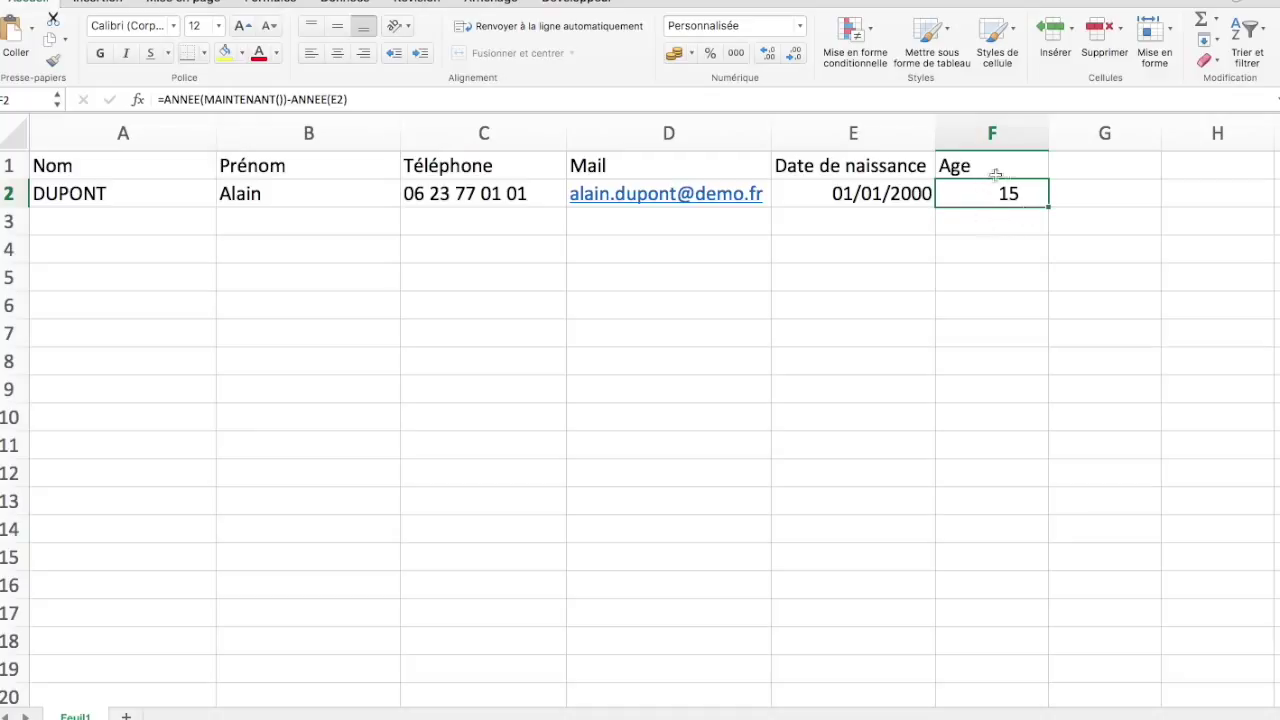
{"action": "key", "text": "Left"}
{"action": "key", "text": "Left"}
{"action": "key", "text": "Left"}
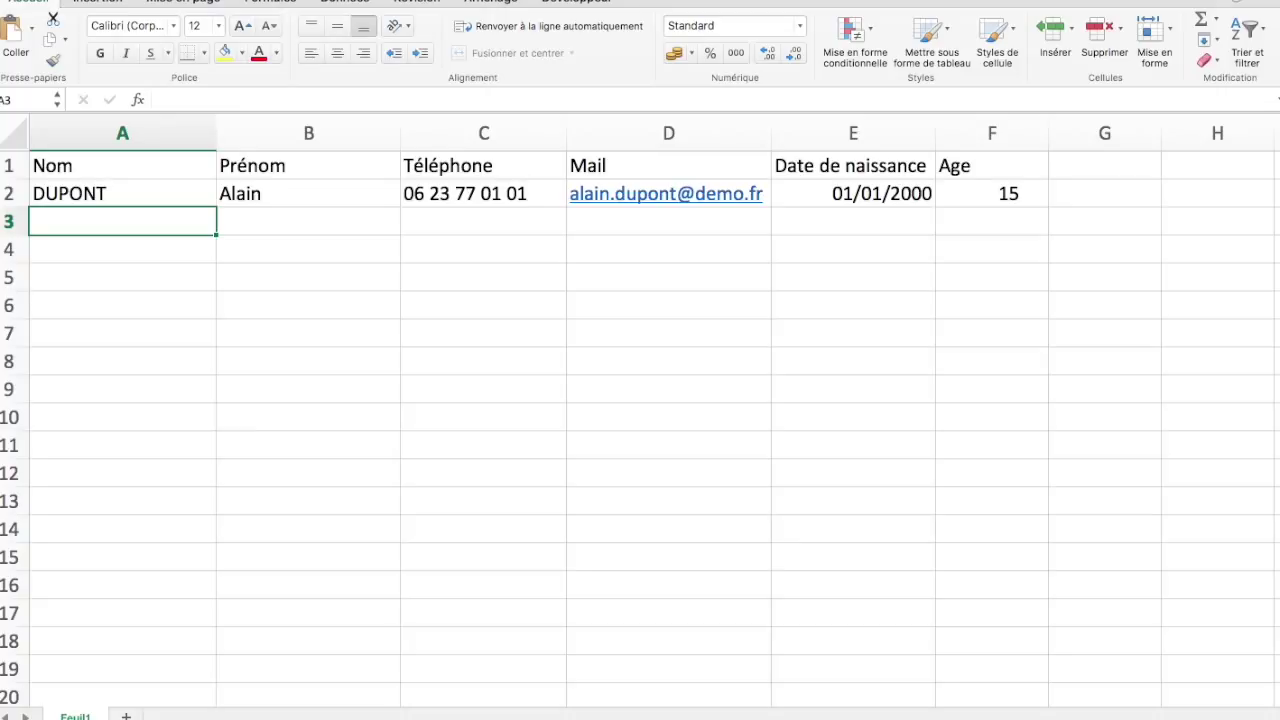
Enter the second contact's last name, first name, phone and birth date 02/01/1998 in row 3
{"action": "type", "text": "SOMBRE"}
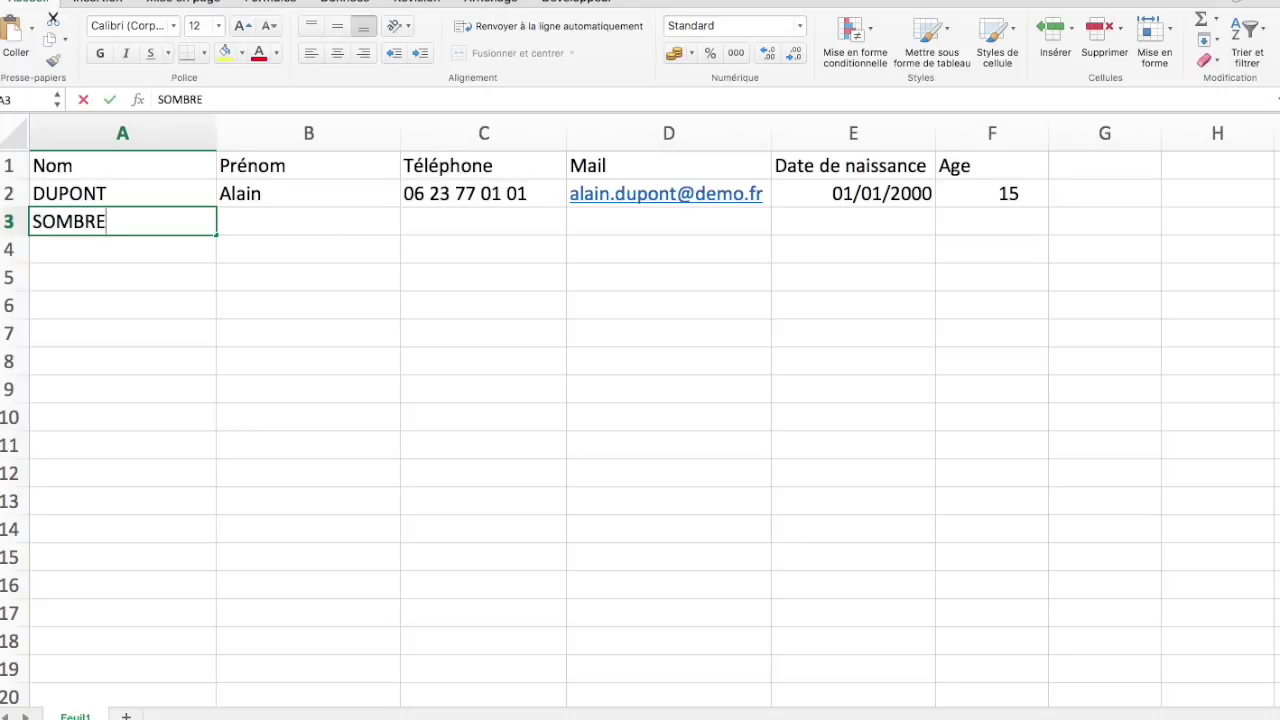
{"action": "key", "text": "Tab"}
{"action": "type", "text": "Claire"}
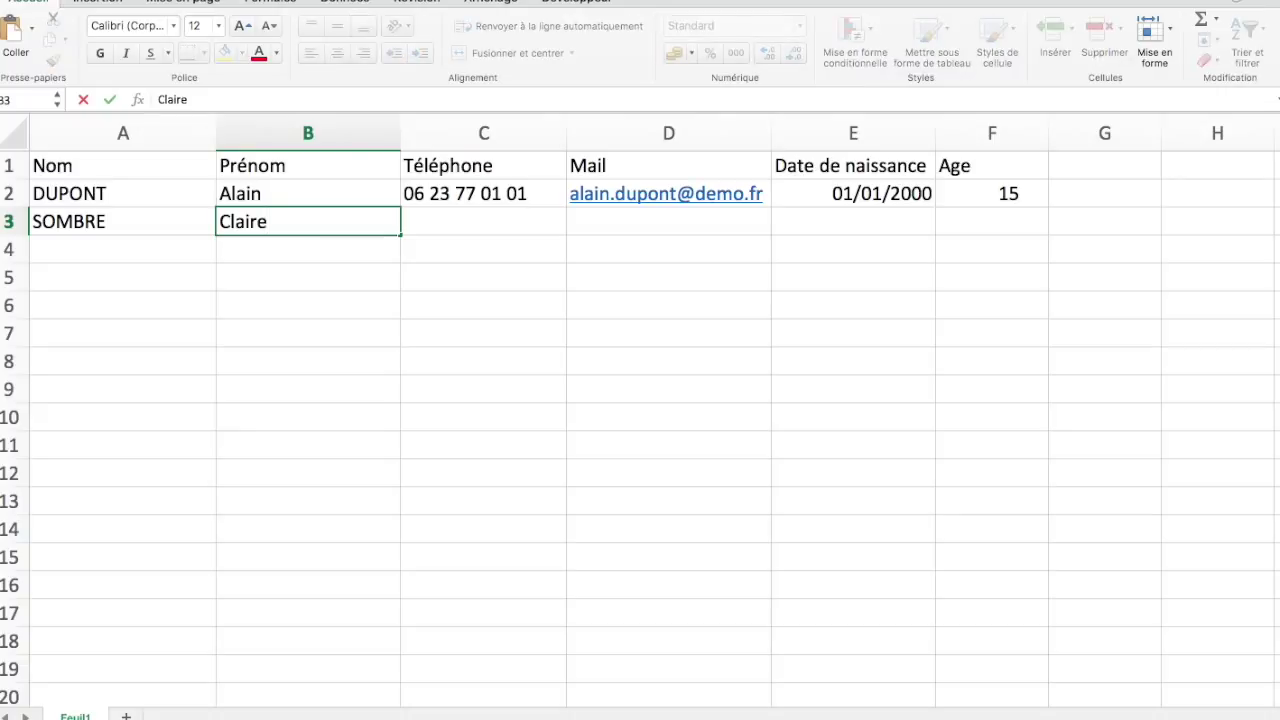
{"action": "key", "text": "Tab"}
{"action": "type", "text": "06"}
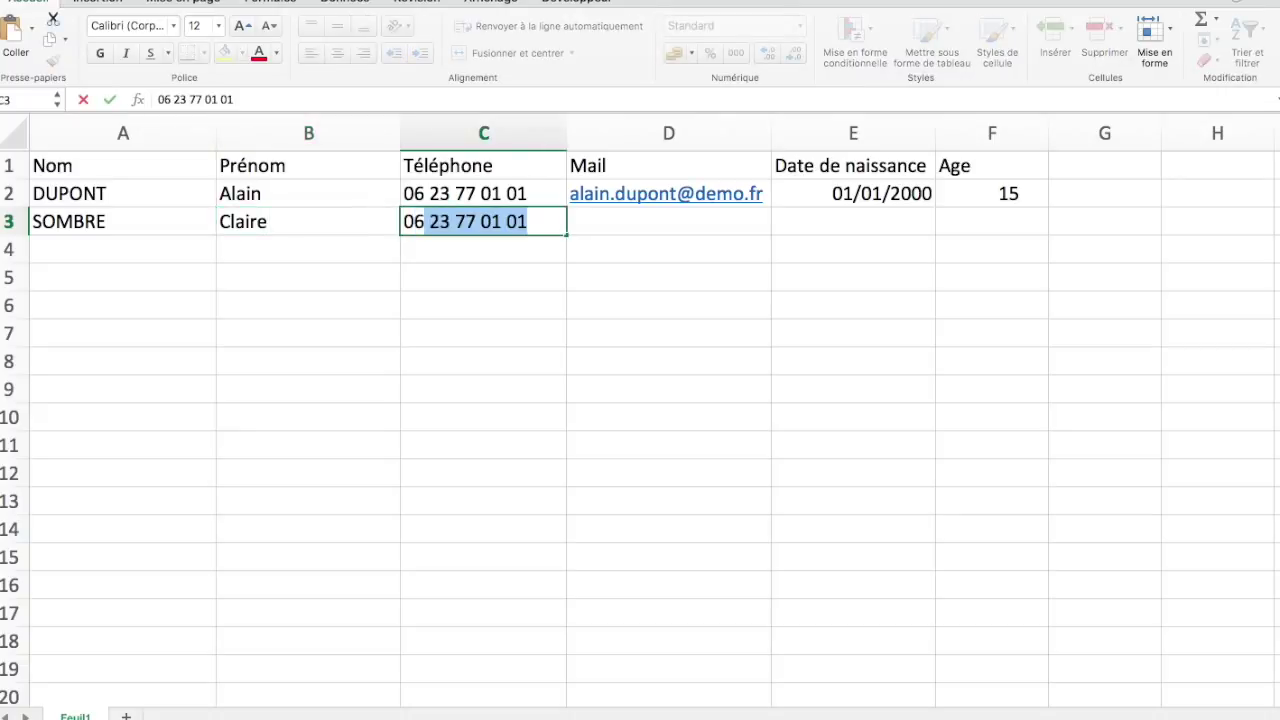
{"action": "type", "text": " 54 ..."}
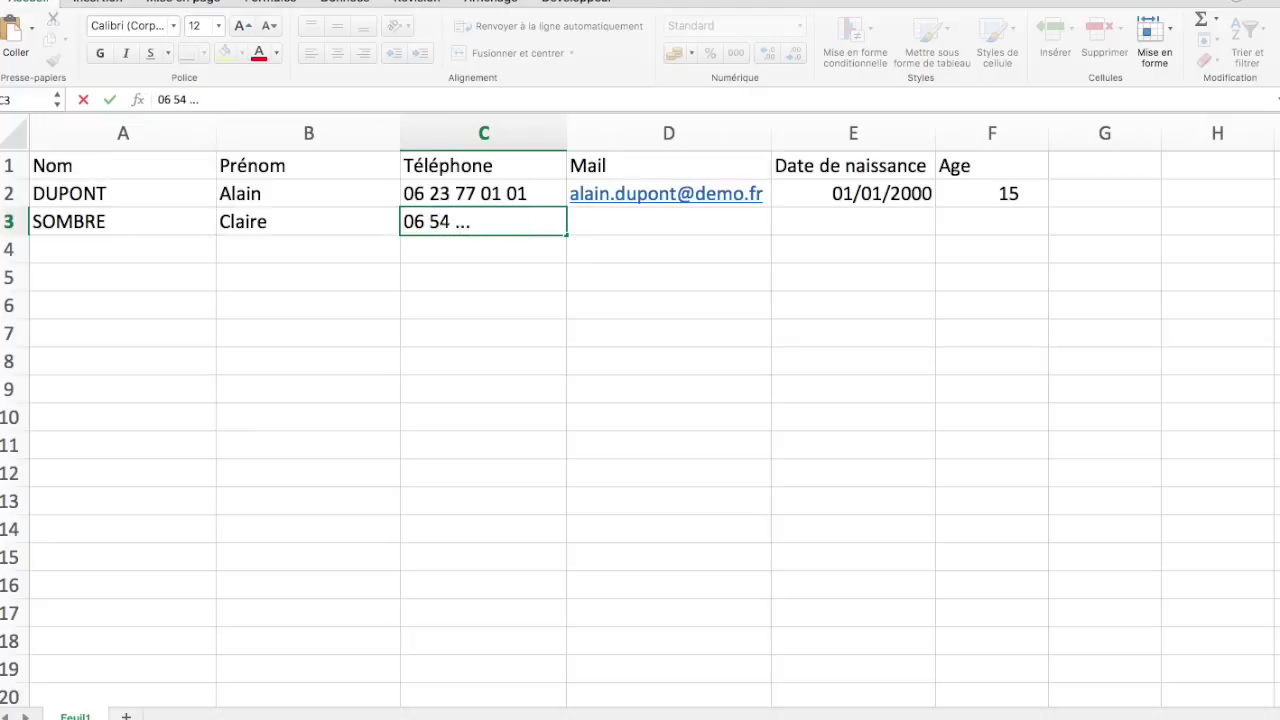
{"action": "key", "text": "Tab"}
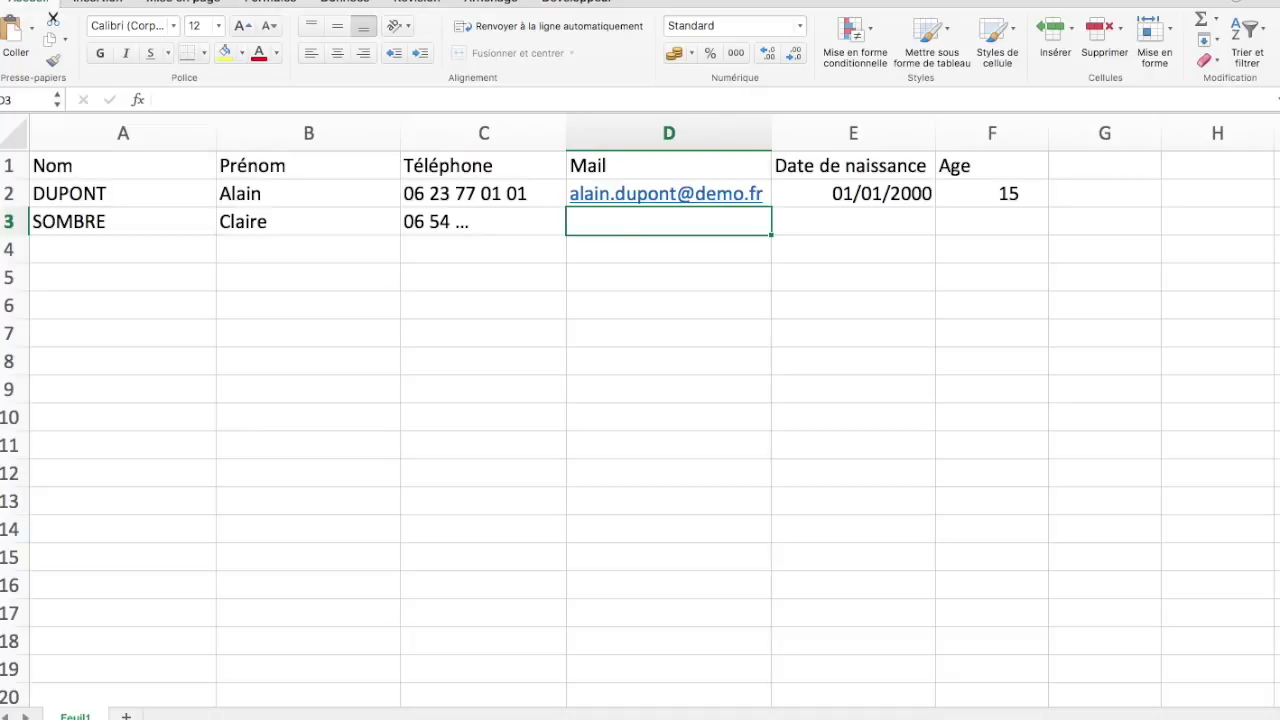
{"action": "left_click", "coordinate": [853, 221]}
{"action": "type", "text": "02"}
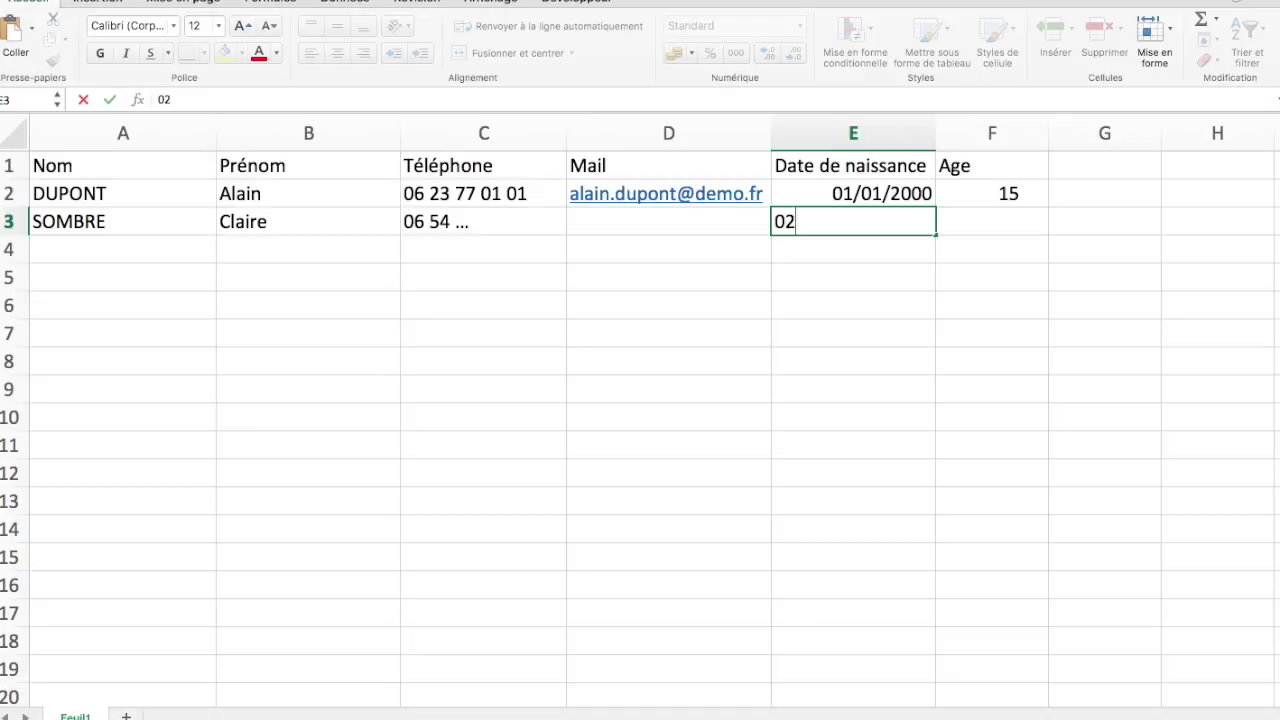
{"action": "type", "text": "/01/"}
{"action": "type", "text": "1998"}
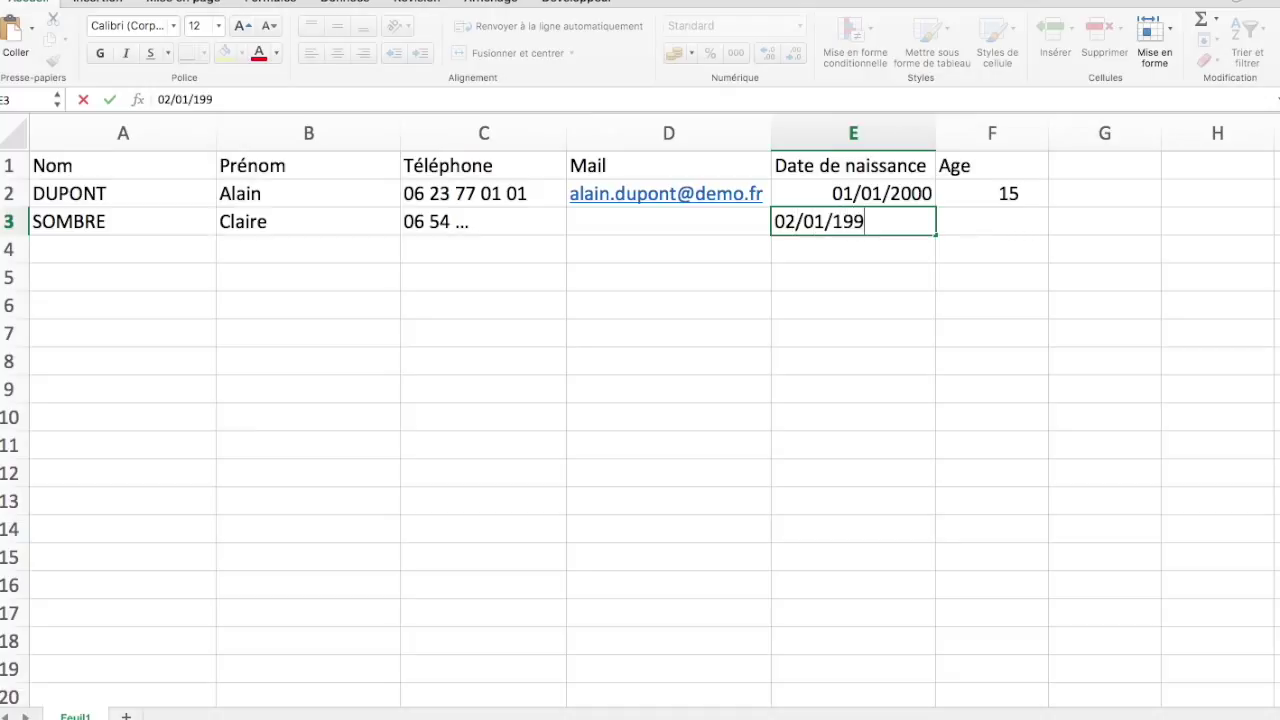
{"action": "key", "text": "Tab"}
{"action": "key", "text": "Return"}
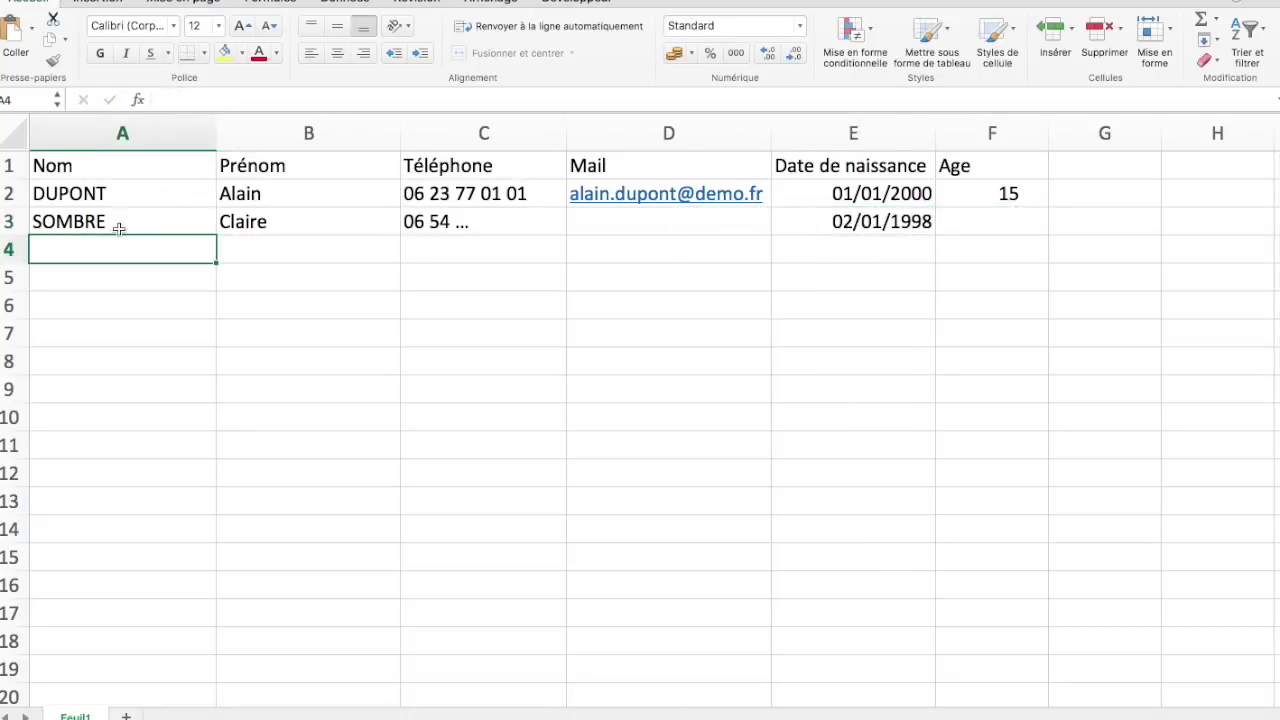
{"action": "left_click", "coordinate": [206, 226]}
{"action": "left_click_drag", "start_coordinate": [206, 226], "coordinate": [855, 226]}
{"action": "key", "text": "Delete"}
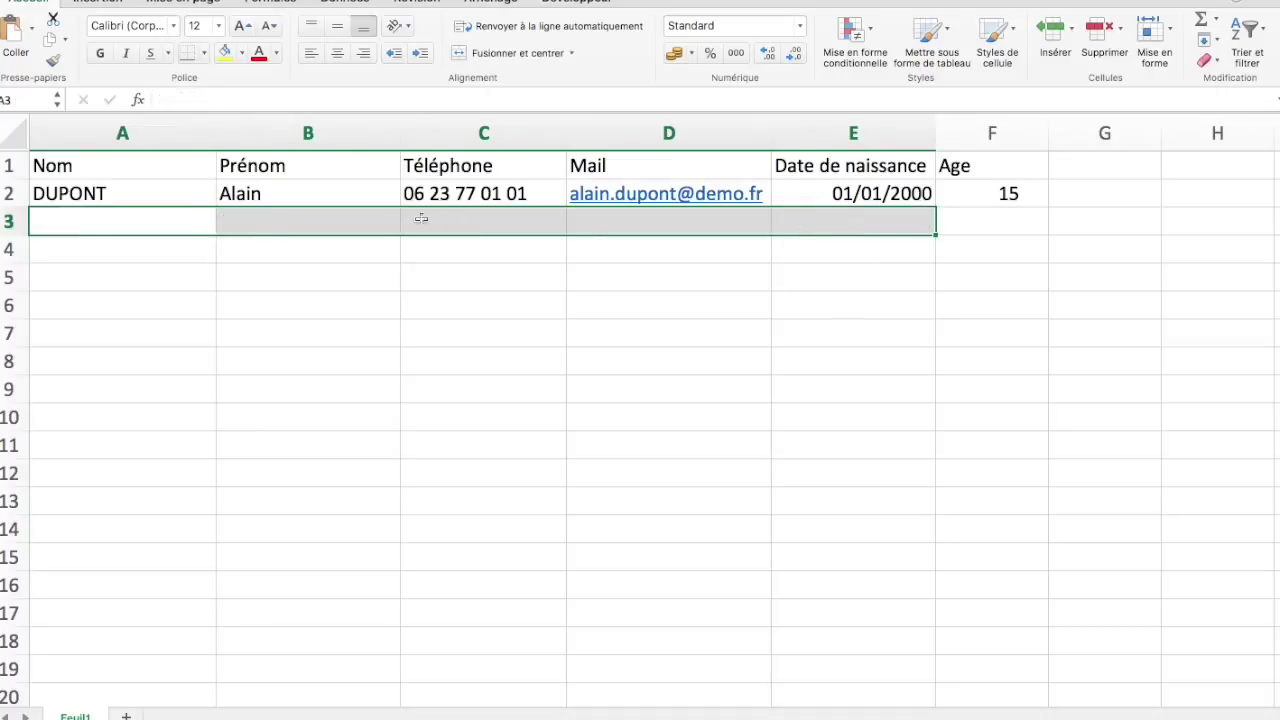
{"action": "left_click", "coordinate": [123, 231]}
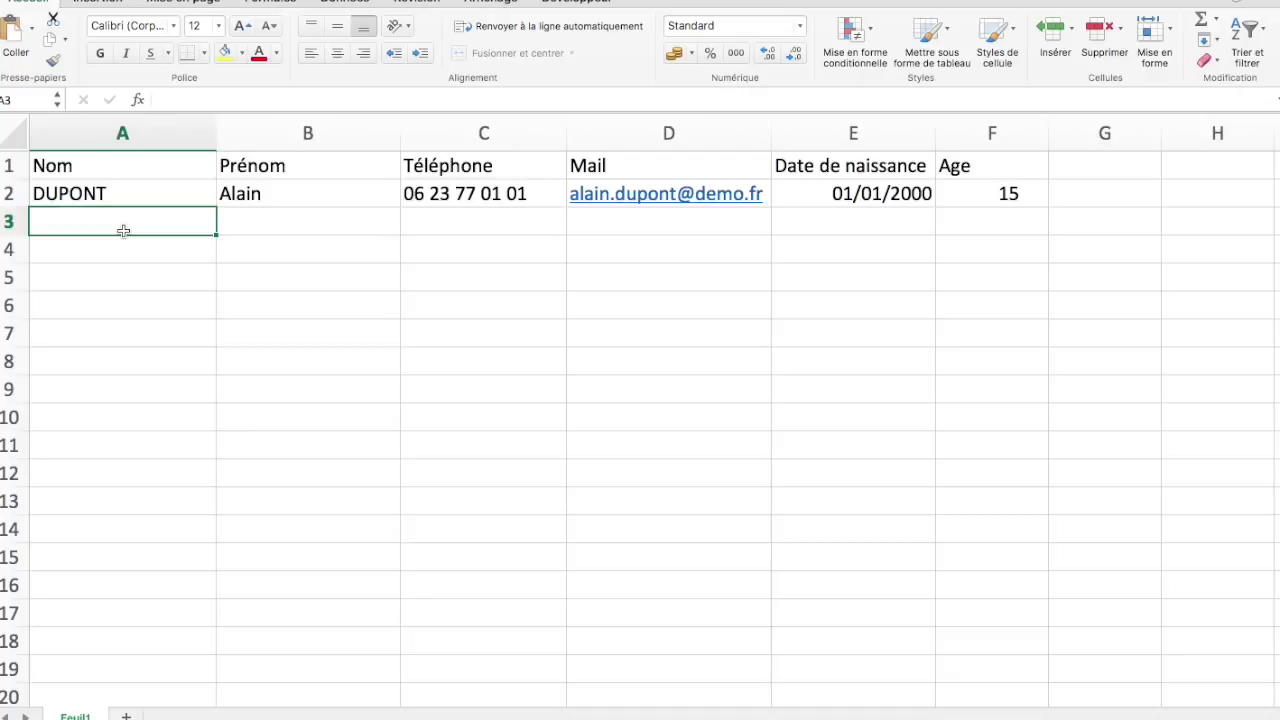
{"action": "left_click", "coordinate": [303, 193]}
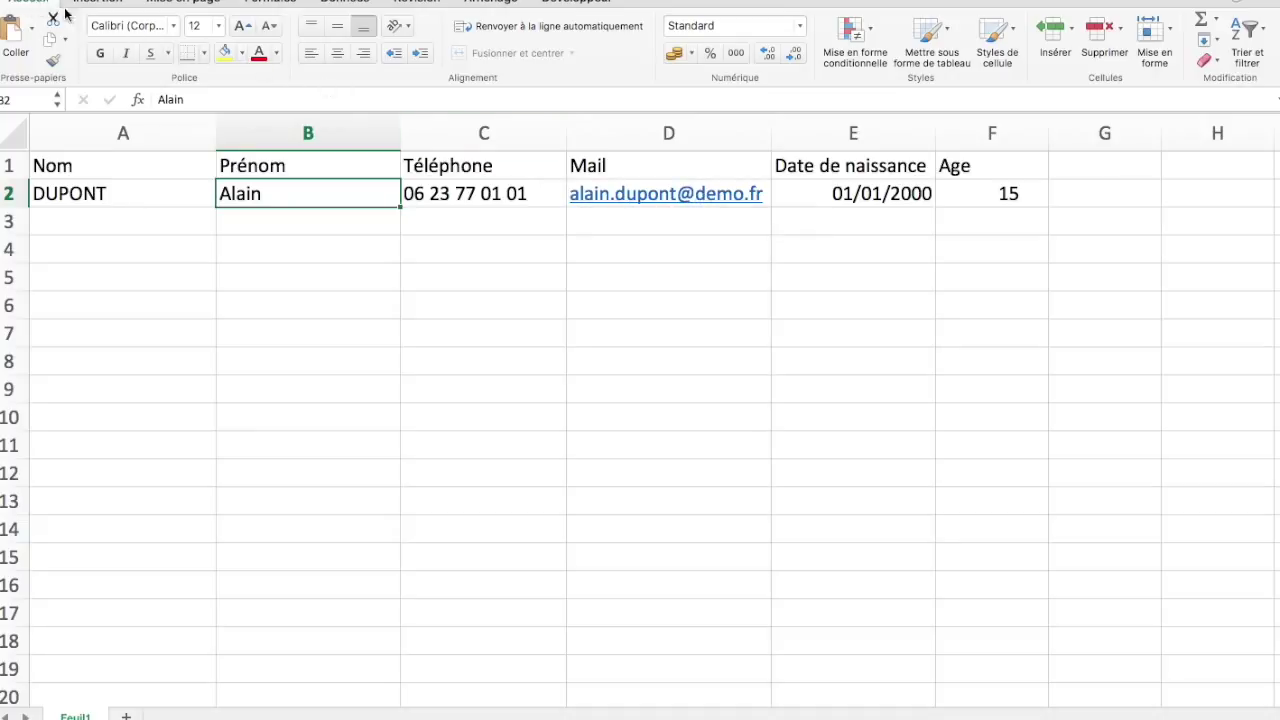
Format A1:F2 as a table with headers using the first light table style
{"action": "left_click", "coordinate": [935, 38]}
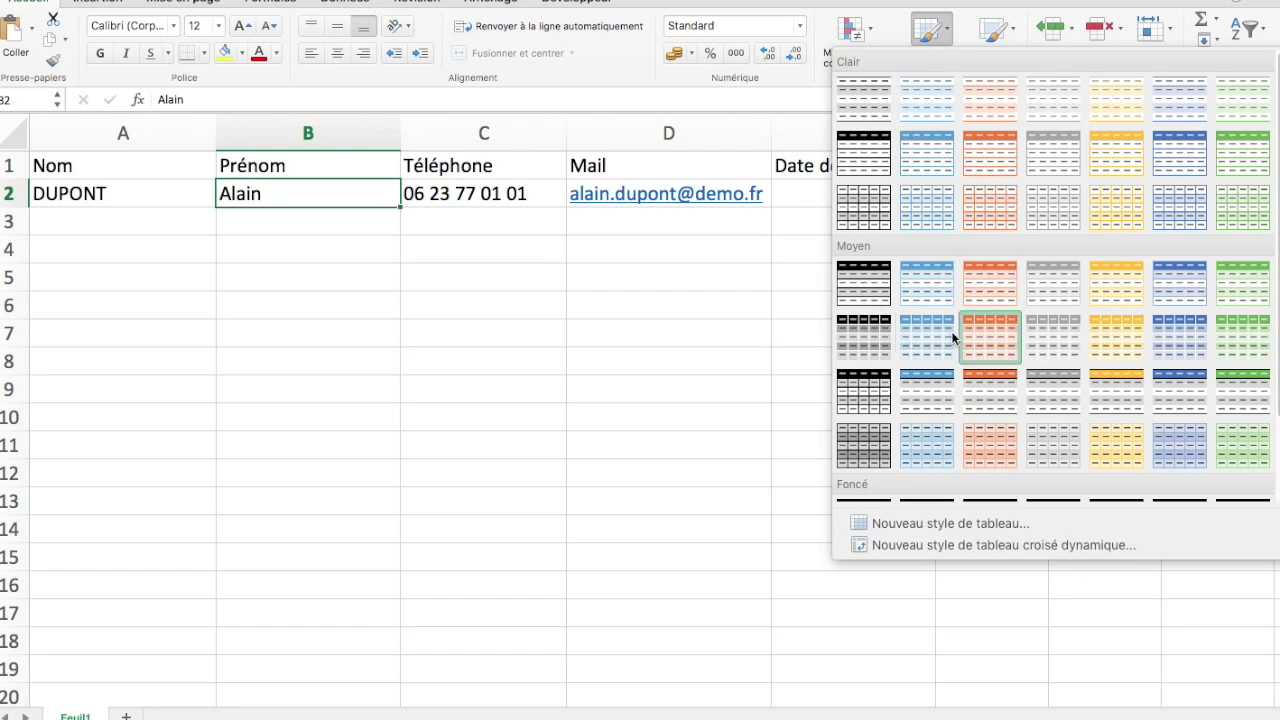
{"action": "left_click", "coordinate": [866, 104]}
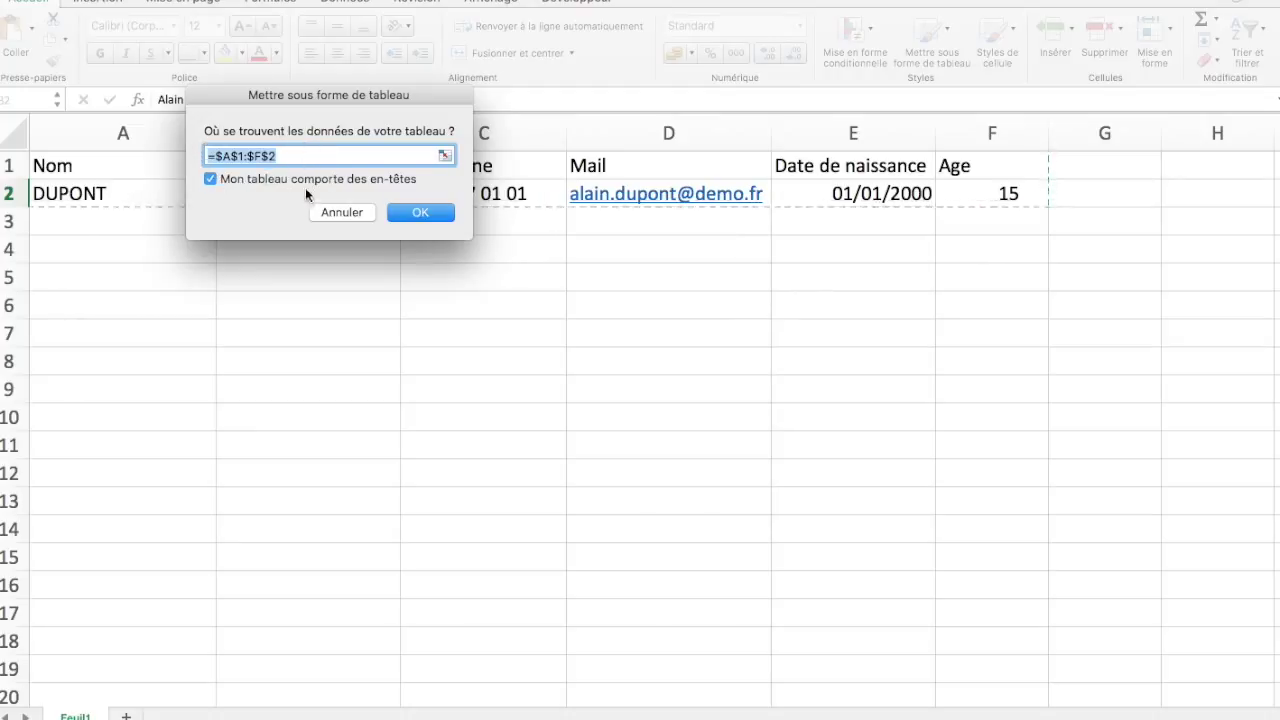
{"action": "left_click", "coordinate": [422, 214]}
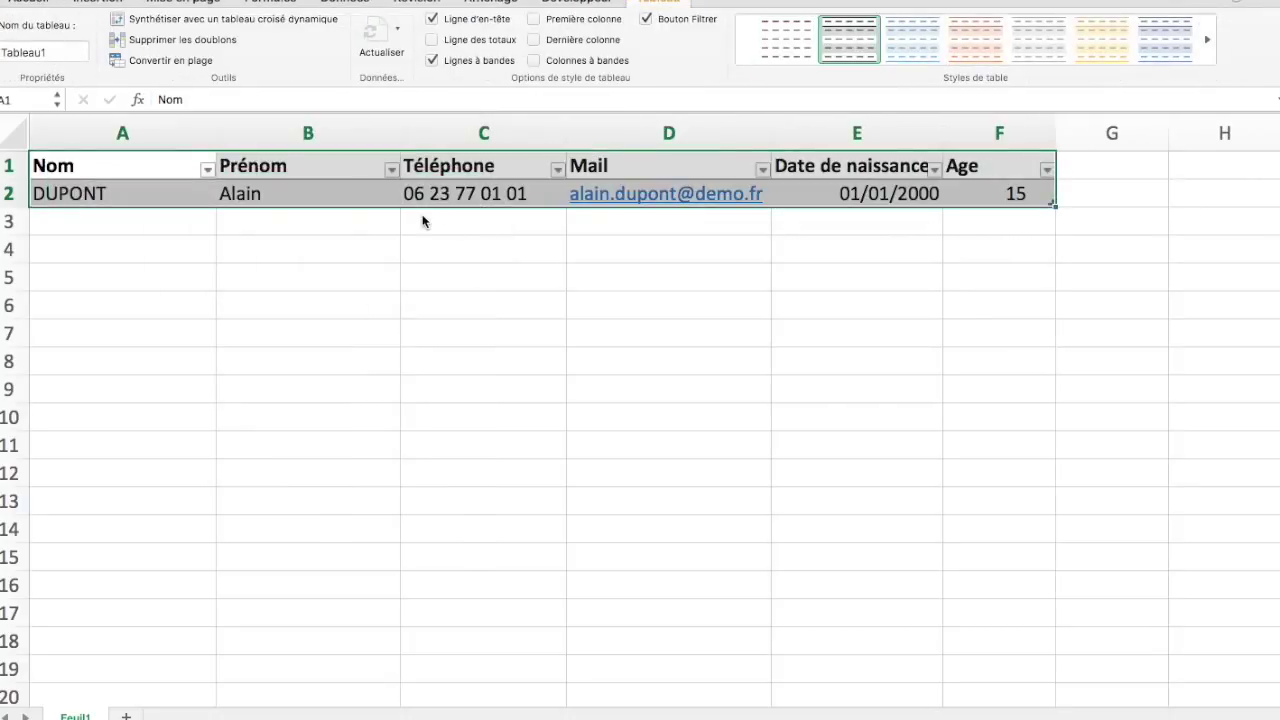
{"action": "left_click", "coordinate": [125, 229]}
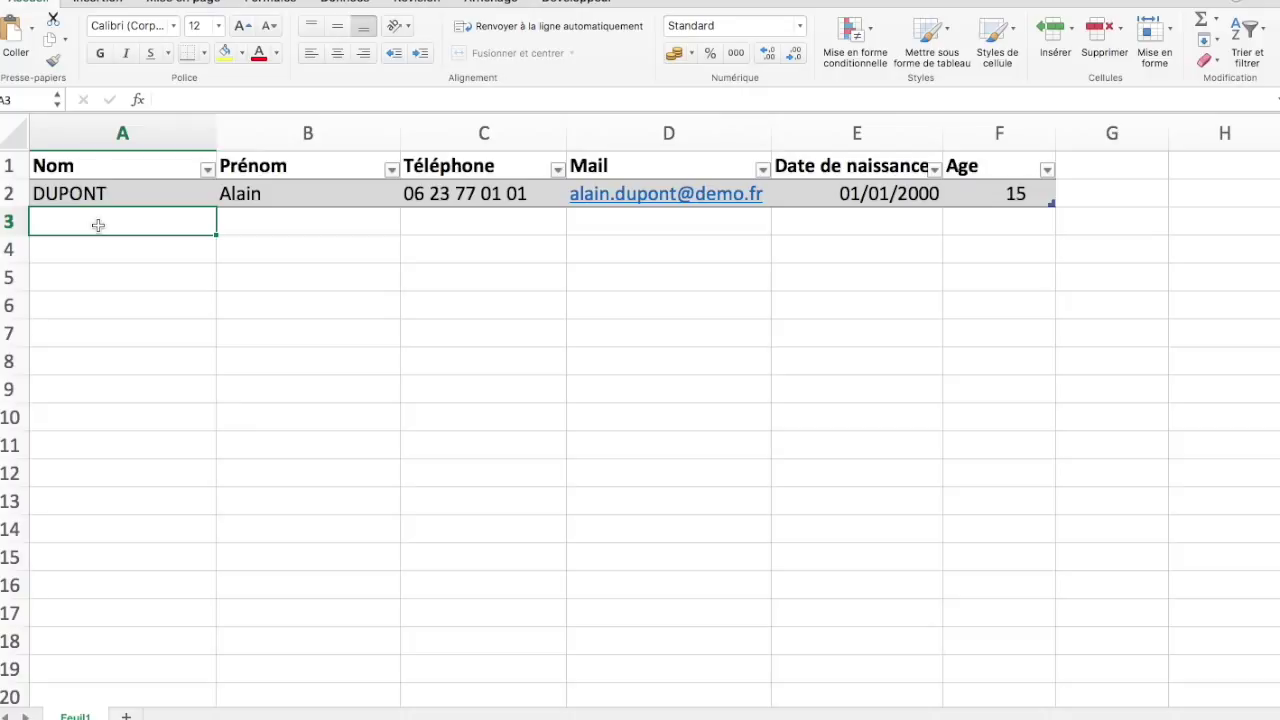
Enter the second contact's name, first name, phone, e-mail and birth date 02/01/1998 in A3:E3
{"action": "type", "text": "SOMBRE"}
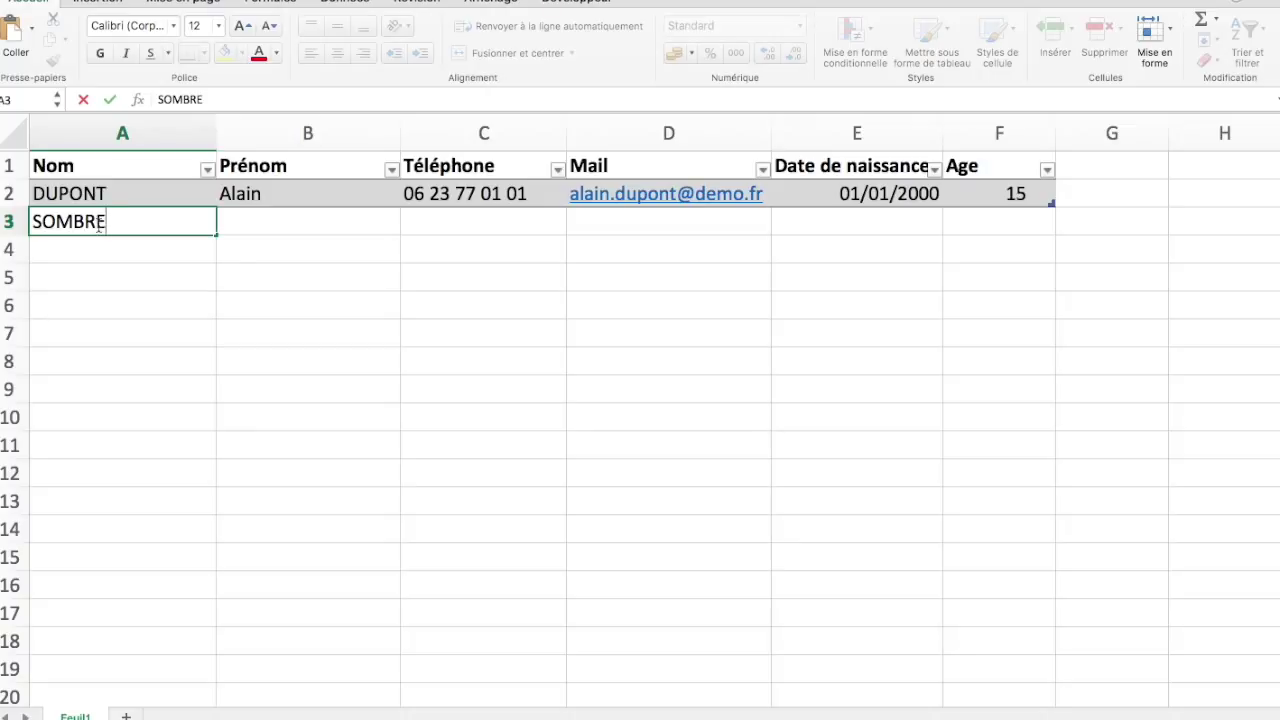
{"action": "key", "text": "Tab"}
{"action": "type", "text": "Cl"}
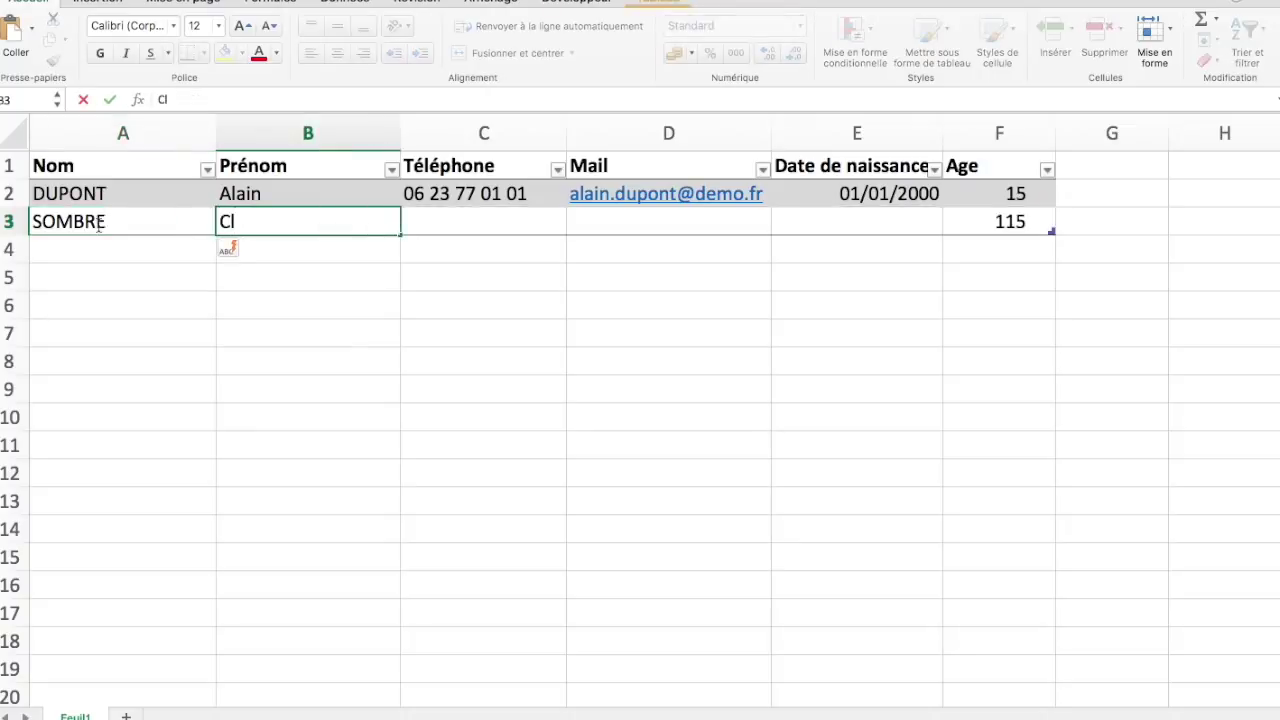
{"action": "type", "text": "aire"}
{"action": "key", "text": "Tab"}
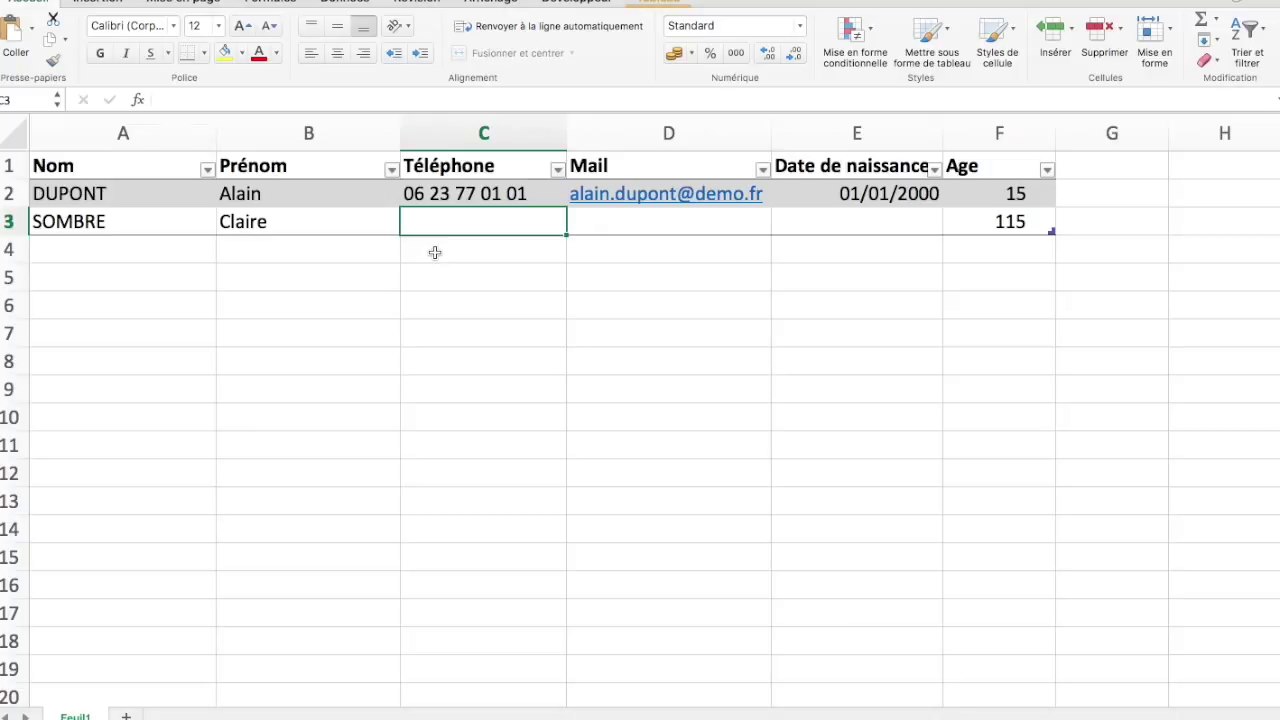
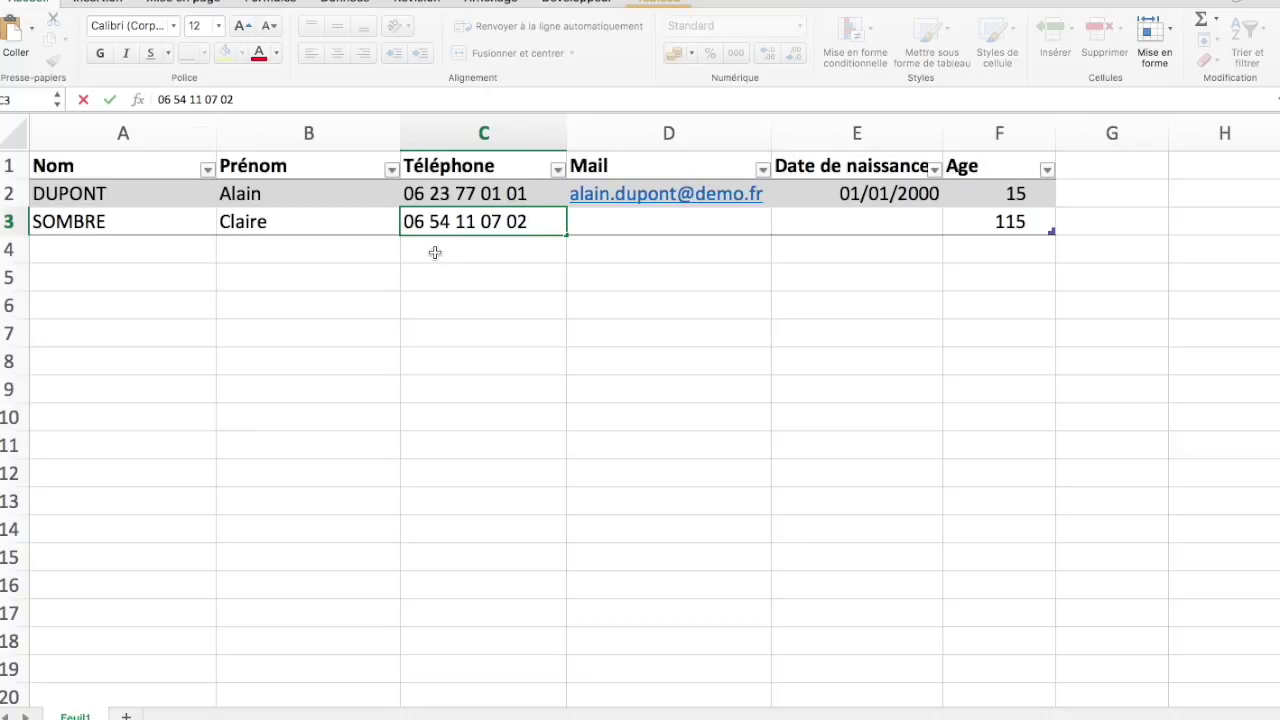
{"action": "key", "text": "Tab"}
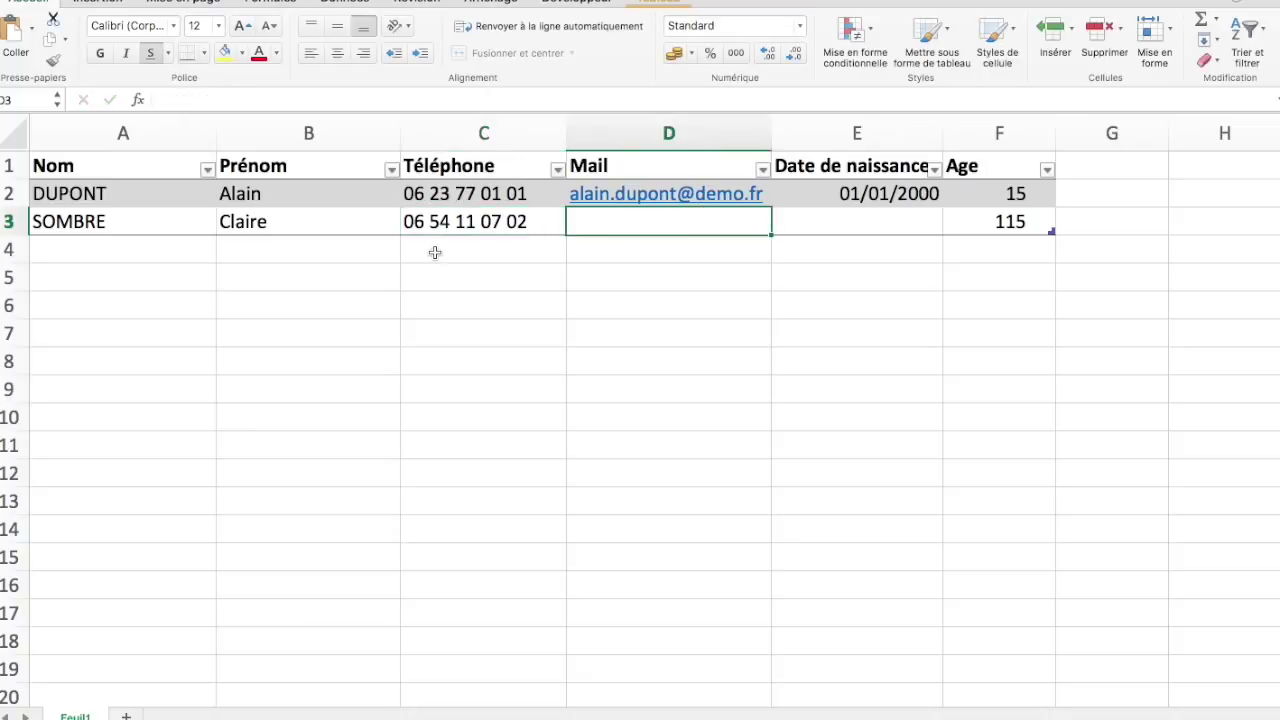
{"action": "type", "text": "clair"}
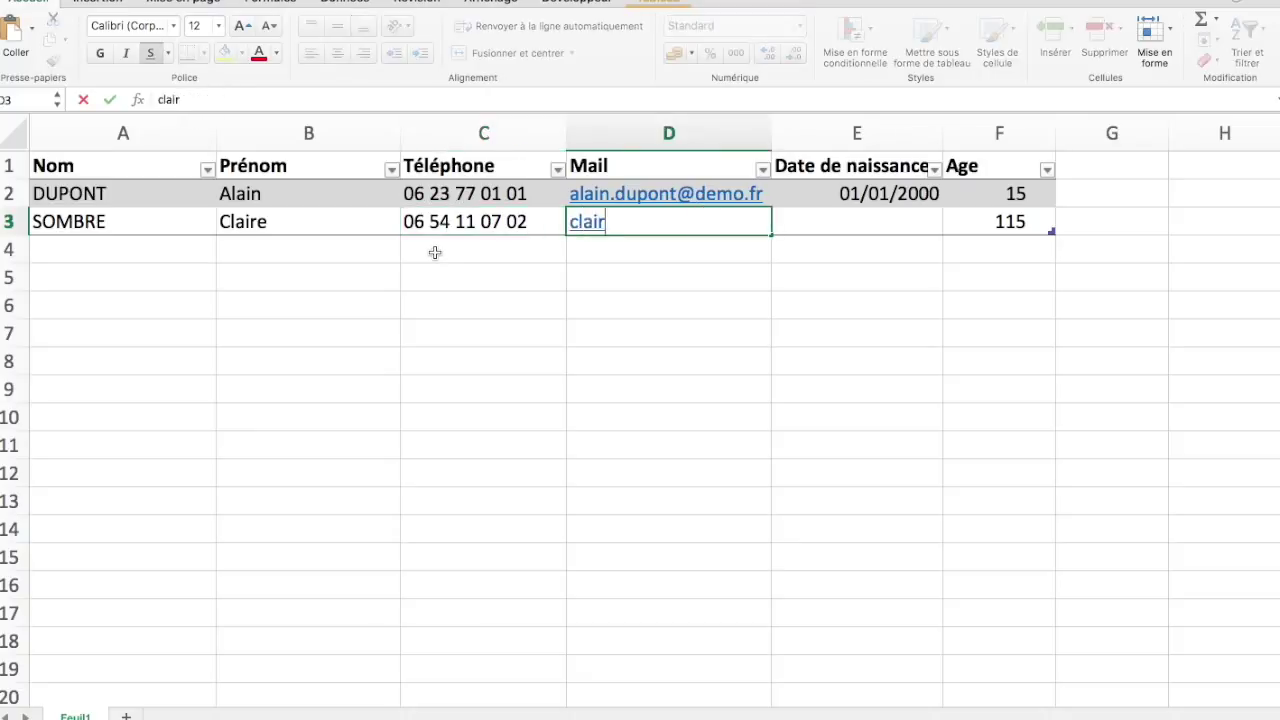
{"action": "type", "text": "e.sombre"}
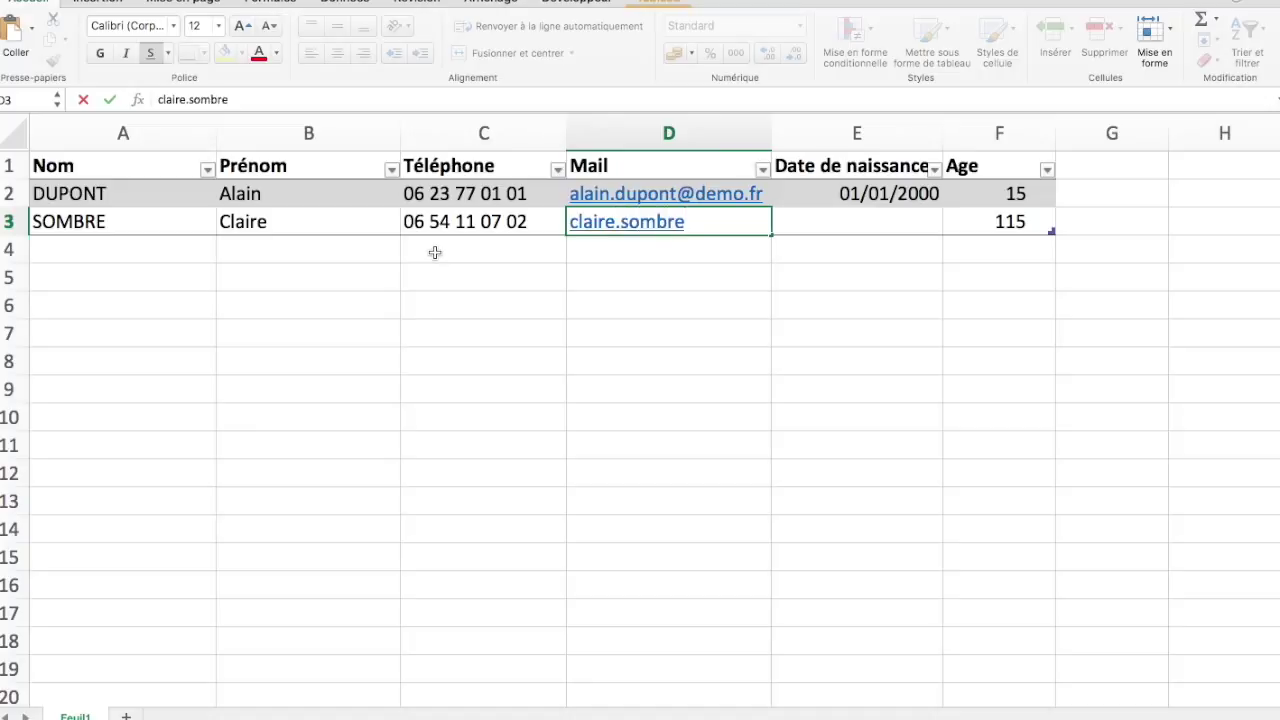
{"action": "type", "text": "@fictif."}
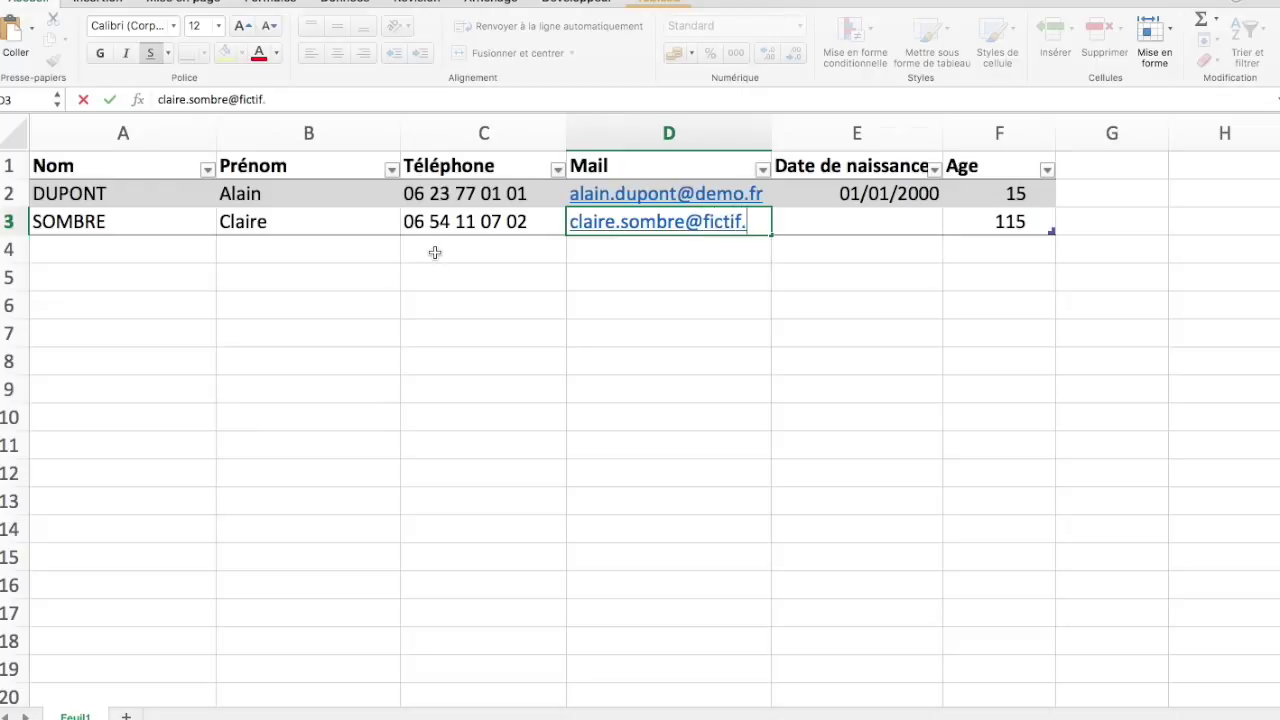
{"action": "type", "text": "fr"}
{"action": "key", "text": "Tab"}
{"action": "type", "text": "02/01/"}
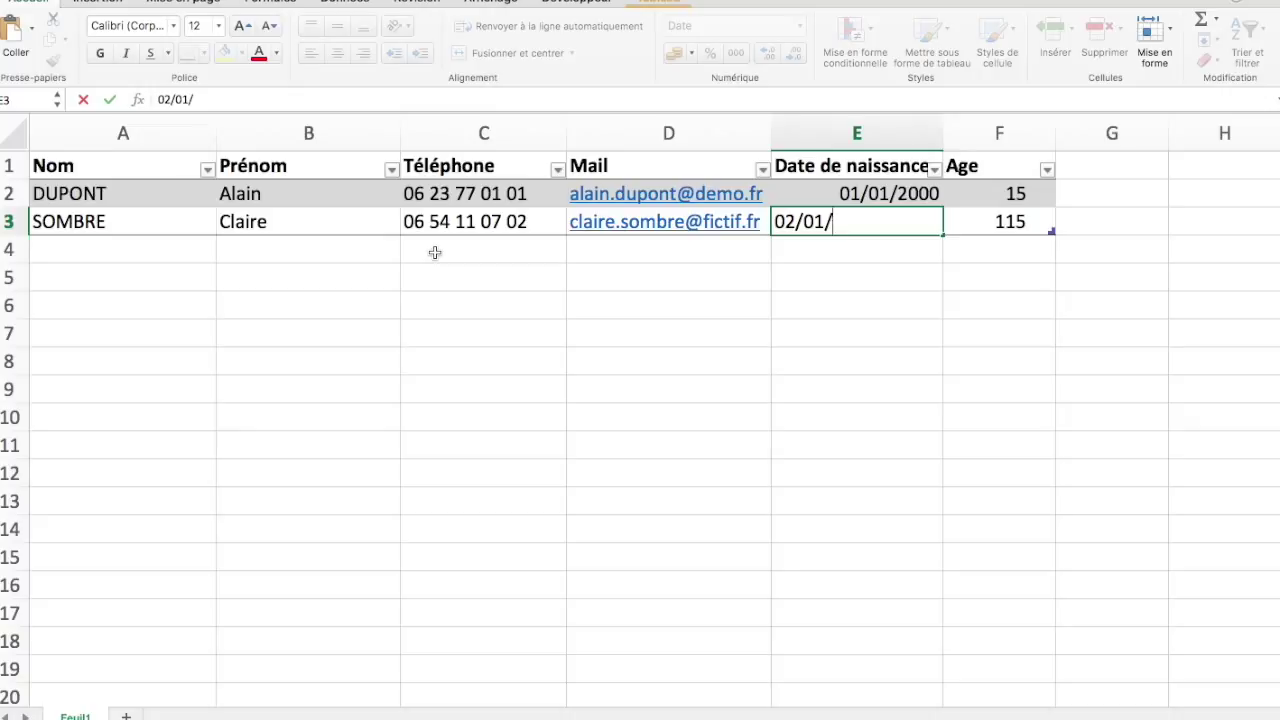
{"action": "type", "text": "1998"}
{"action": "key", "text": "Return"}
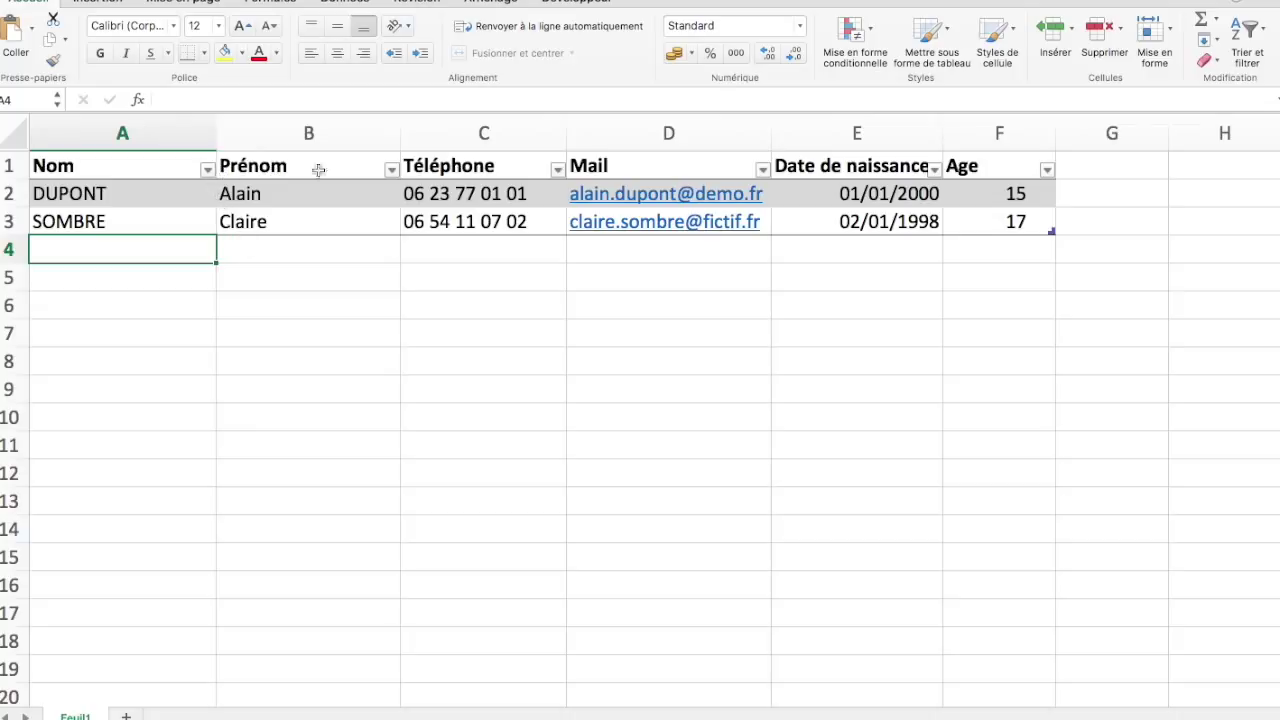
{"action": "left_click", "coordinate": [935, 170]}
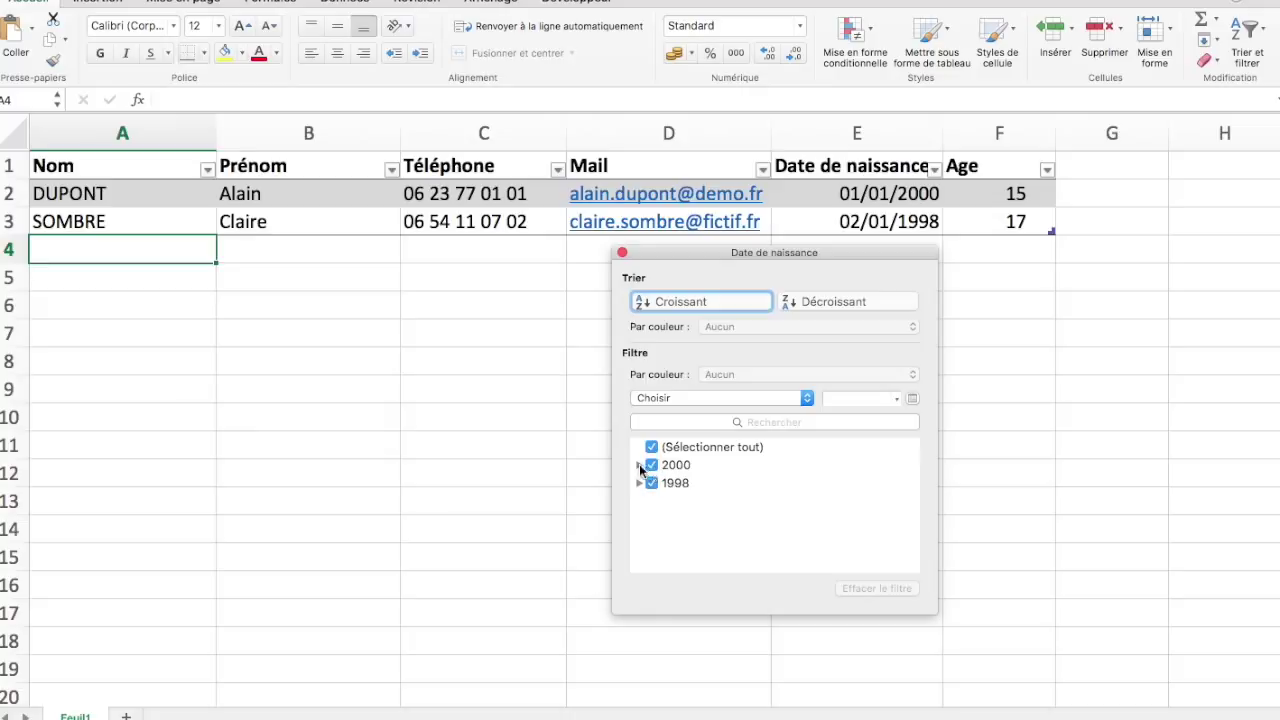
{"action": "left_click", "coordinate": [650, 483]}
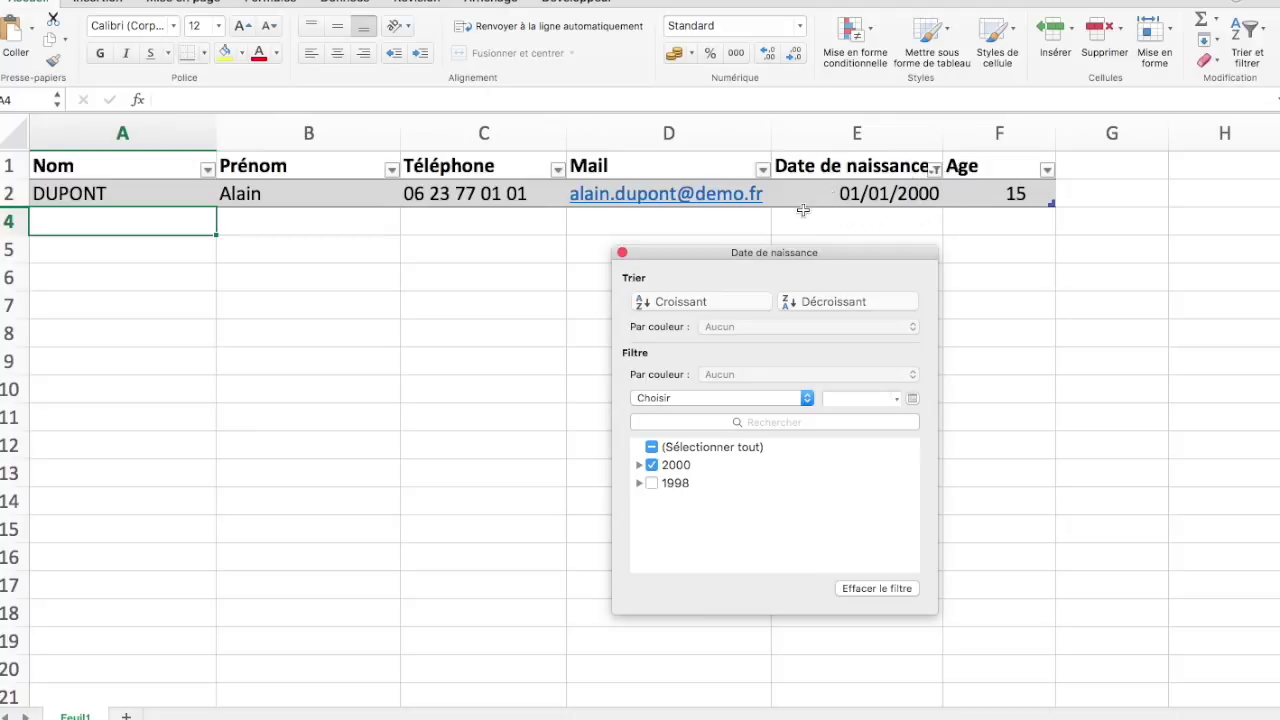
{"action": "left_click", "coordinate": [652, 483]}
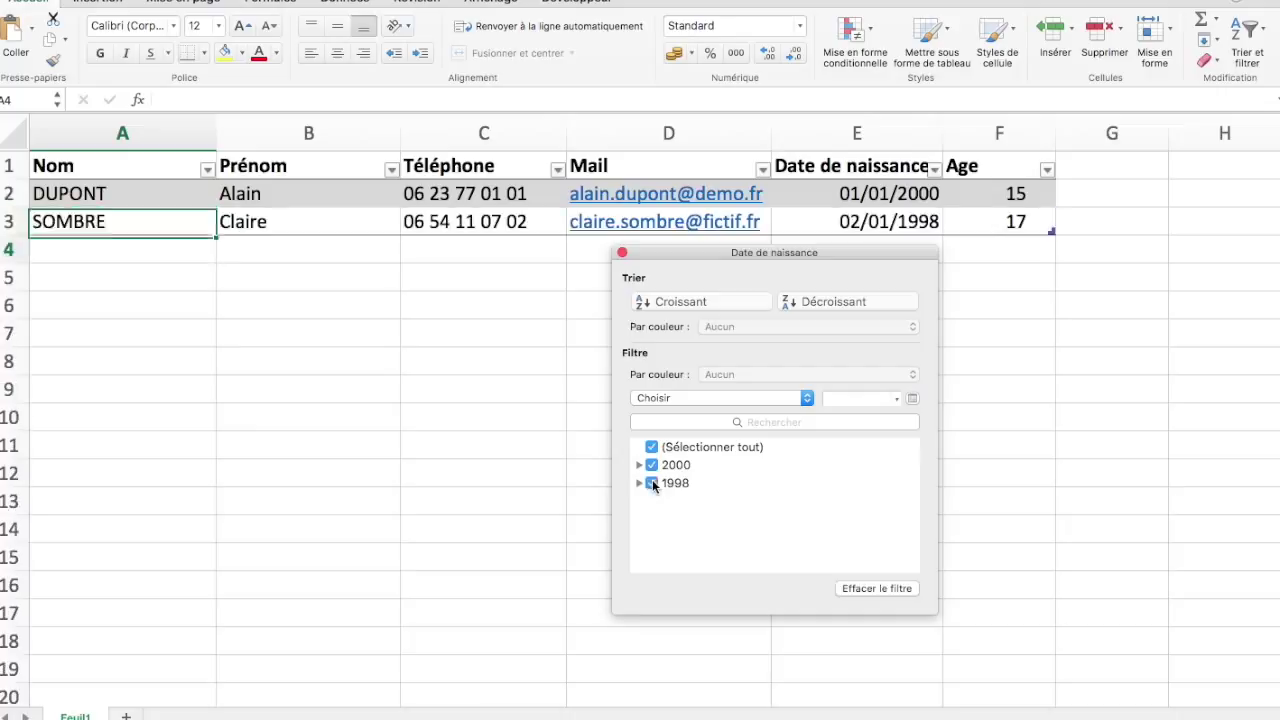
{"action": "left_click", "coordinate": [621, 253]}
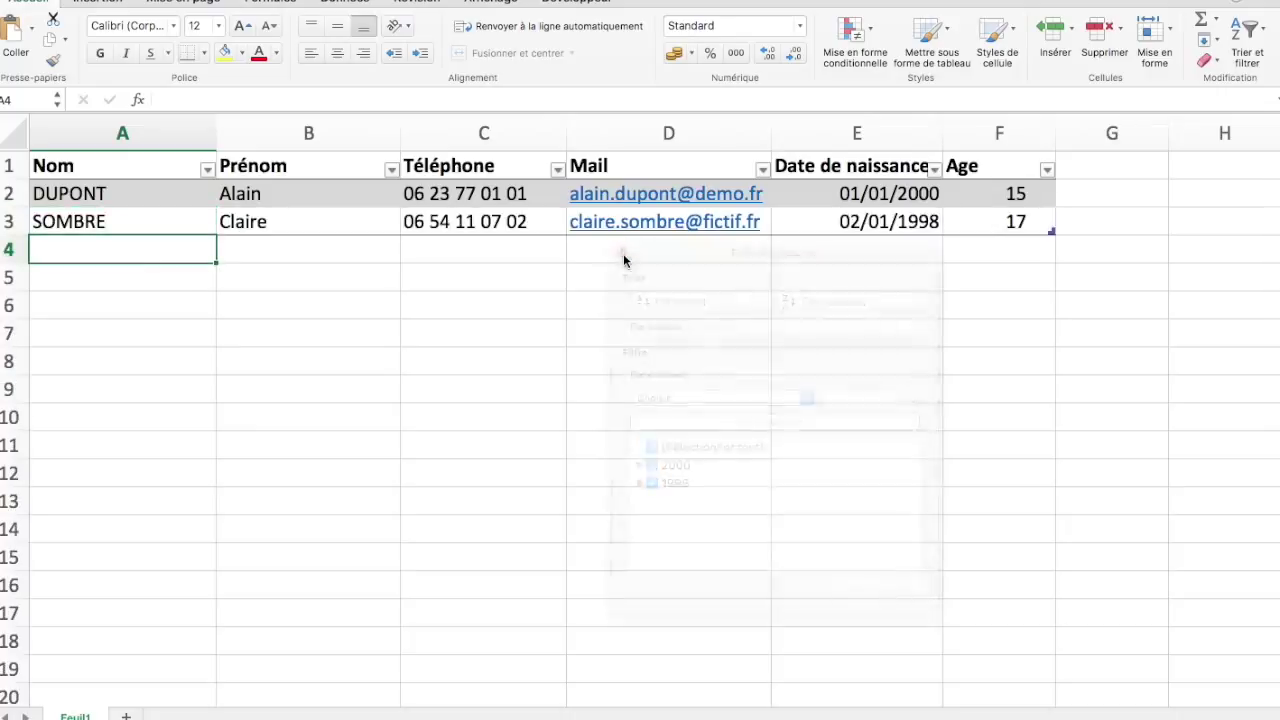
{"action": "left_click", "coordinate": [1047, 169]}
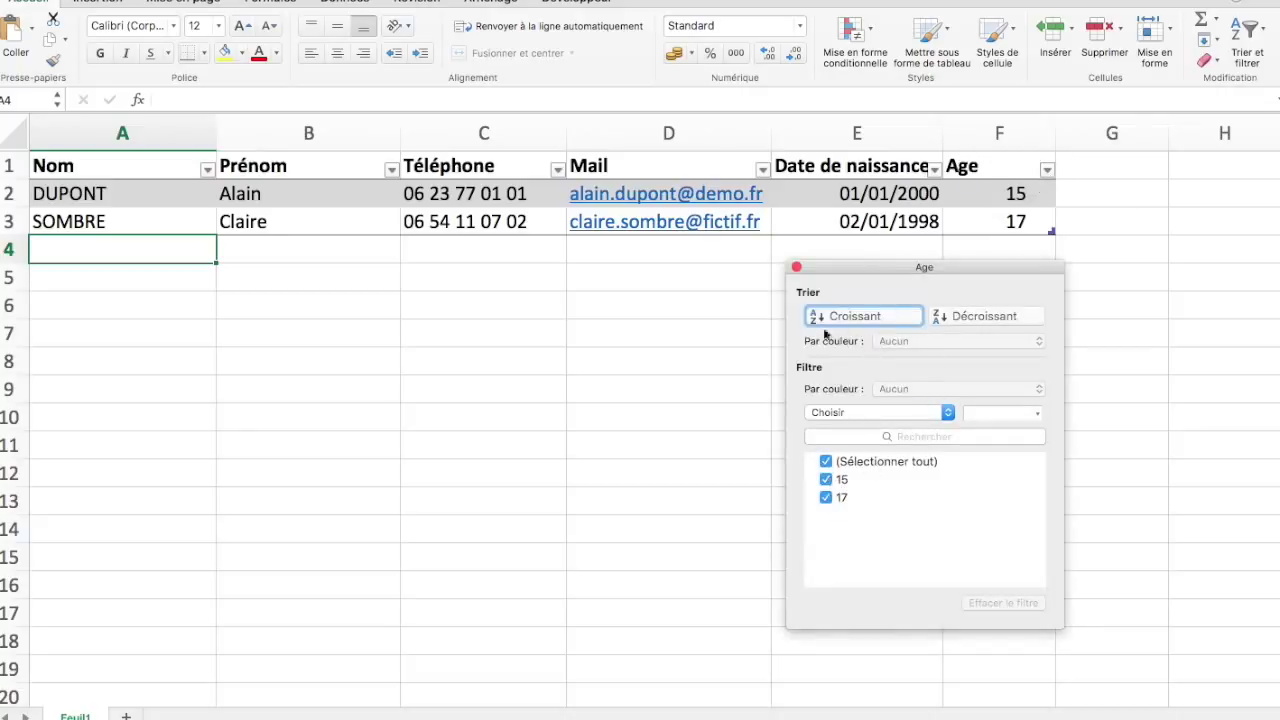
{"action": "left_click", "coordinate": [797, 269]}
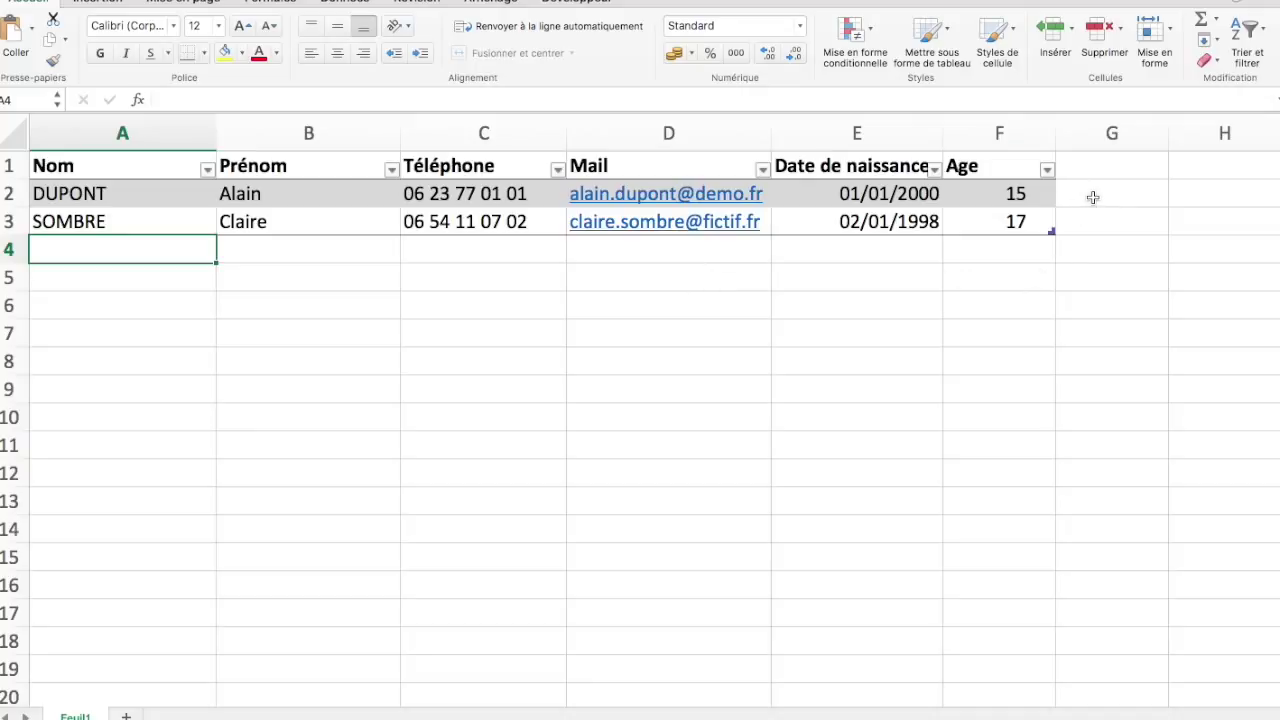
{"action": "left_click", "coordinate": [1093, 198]}
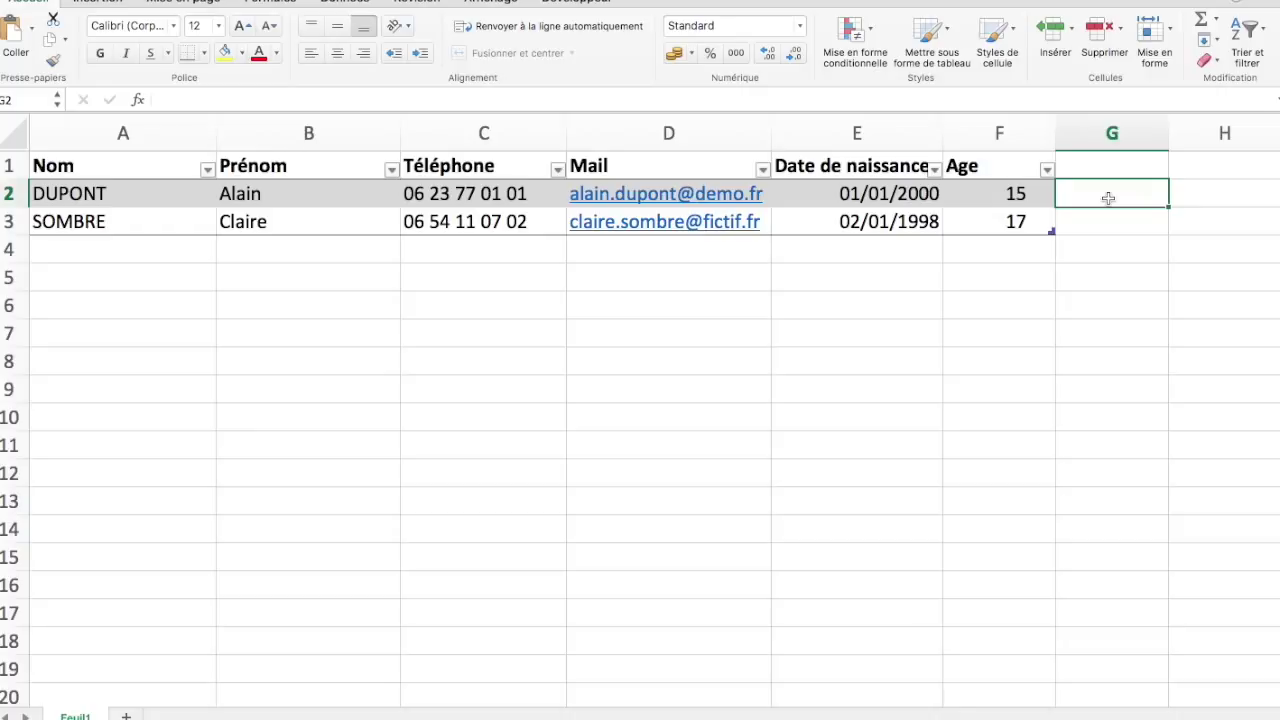
{"action": "type", "text": "="}
{"action": "left_click", "coordinate": [1003, 193]}
{"action": "type", "text": "*2"}
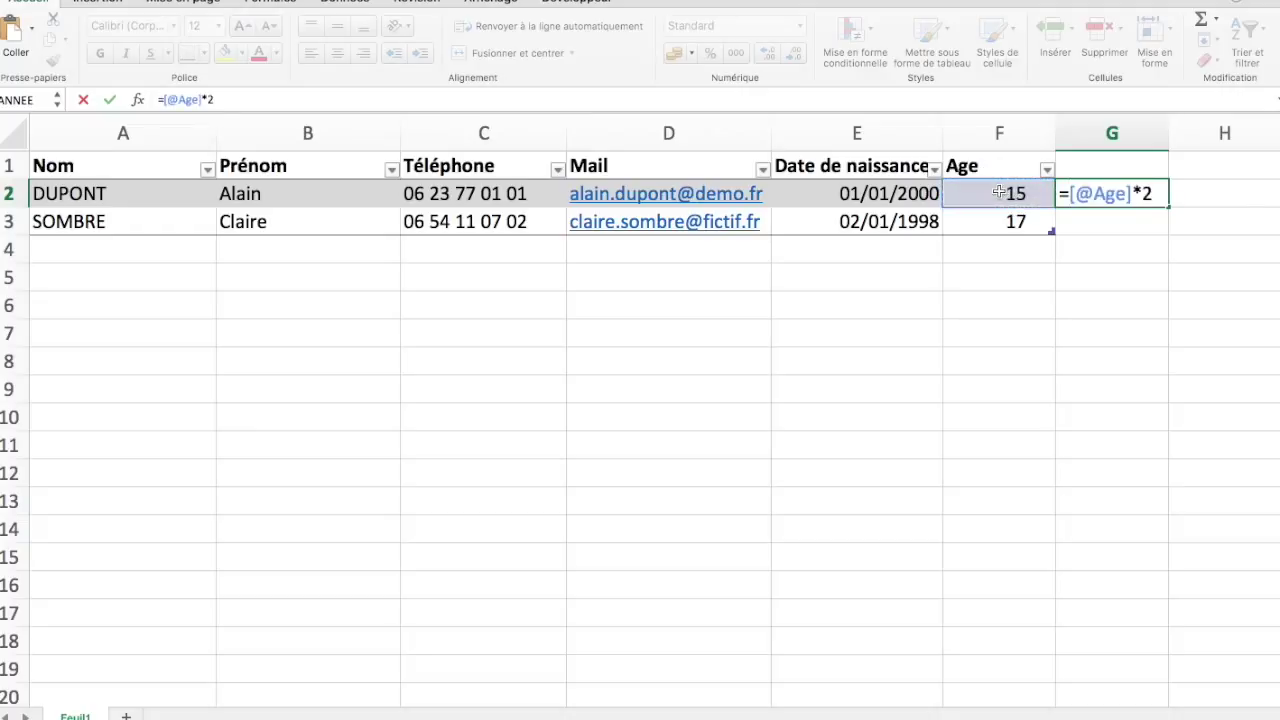
{"action": "key", "text": "Return"}
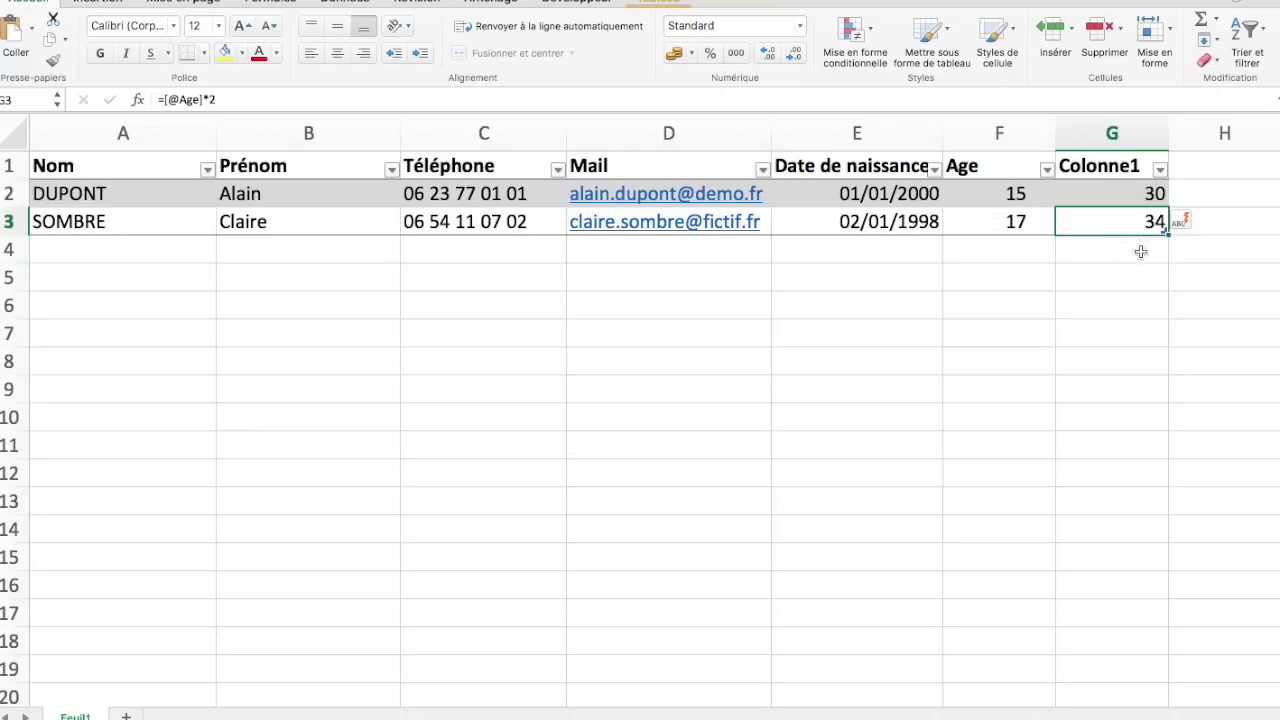
Delete the temporary column G so the table ends at Age
{"action": "right_click", "coordinate": [1110, 133]}
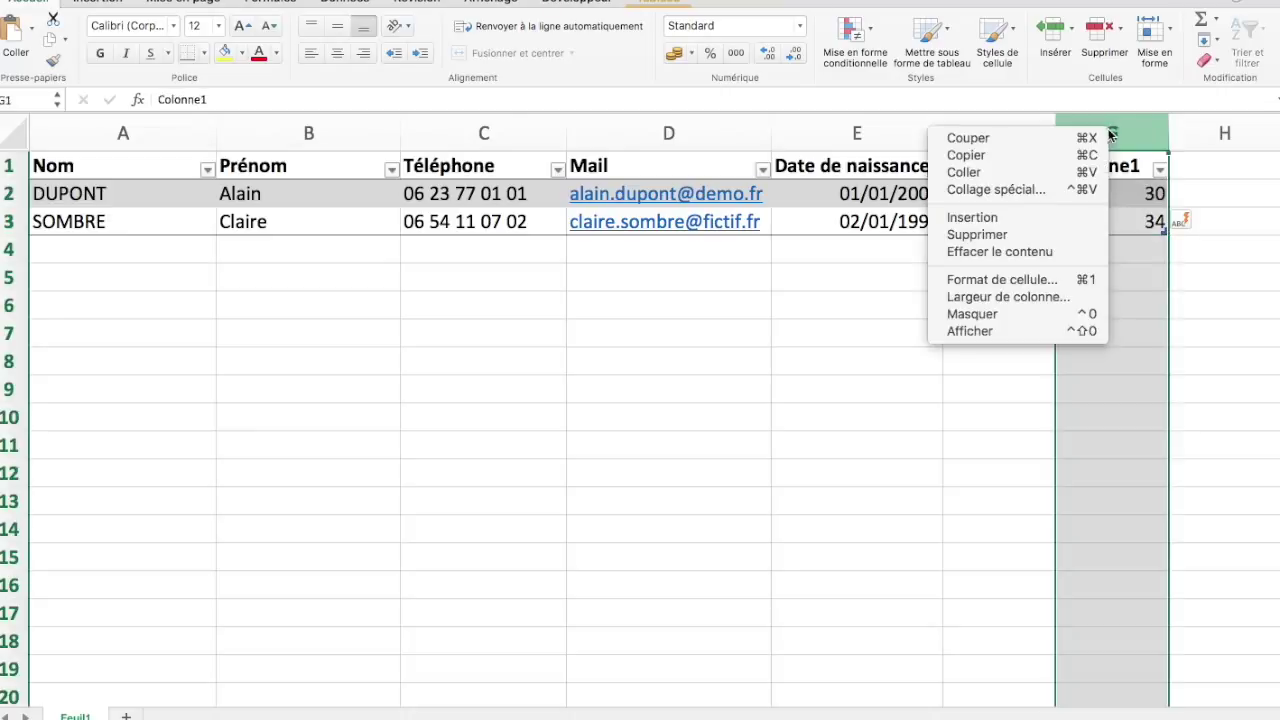
{"action": "left_click", "coordinate": [967, 235]}
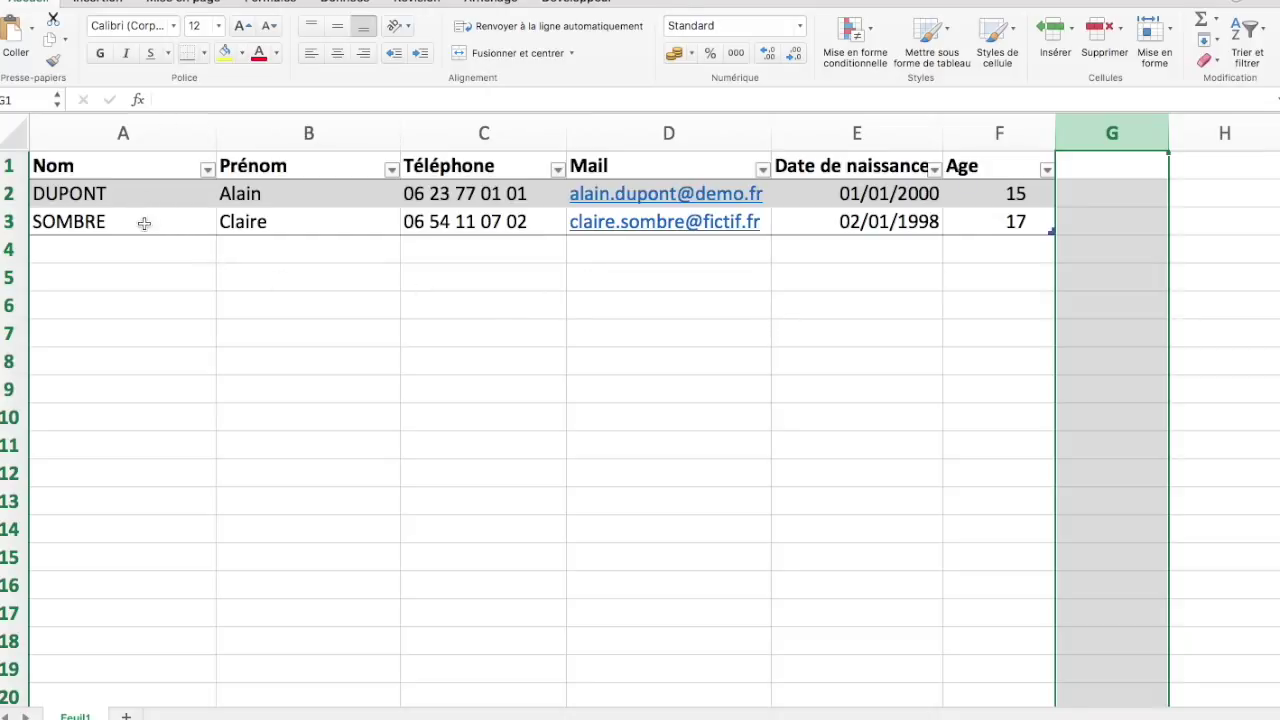
{"action": "left_click", "coordinate": [144, 224]}
{"action": "key", "text": "Tab"}
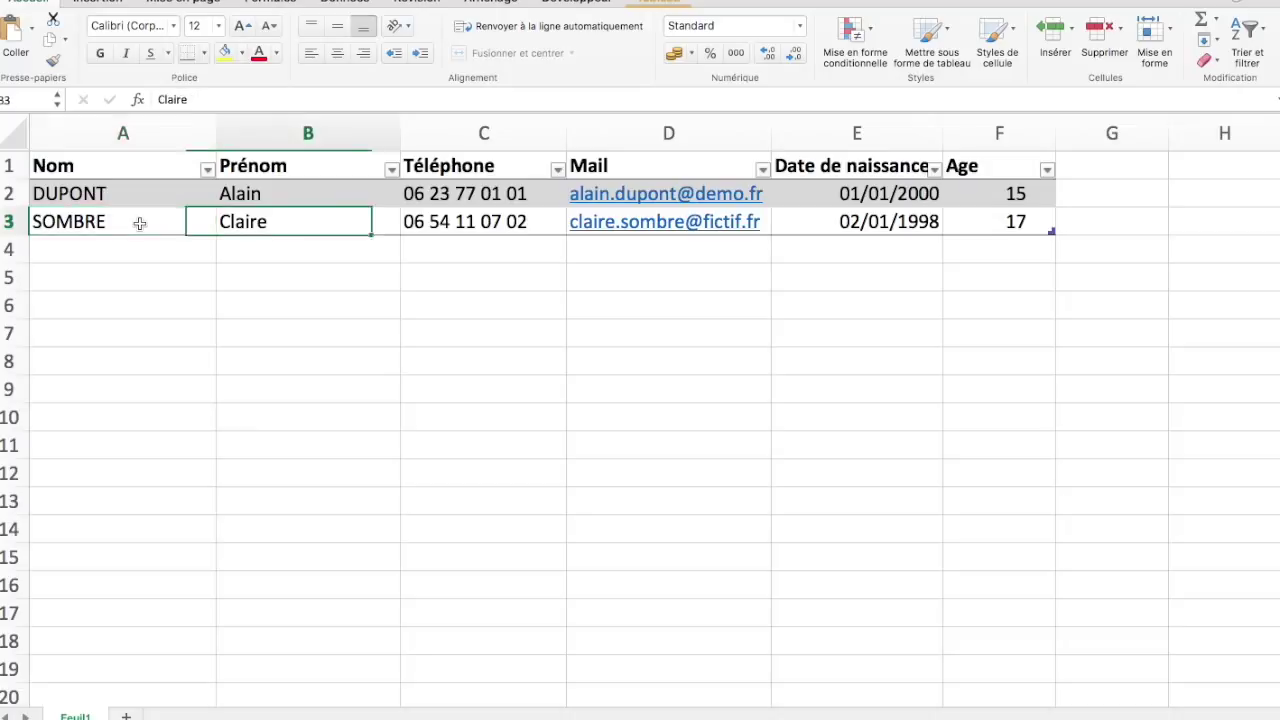
{"action": "key", "text": "Tab"}
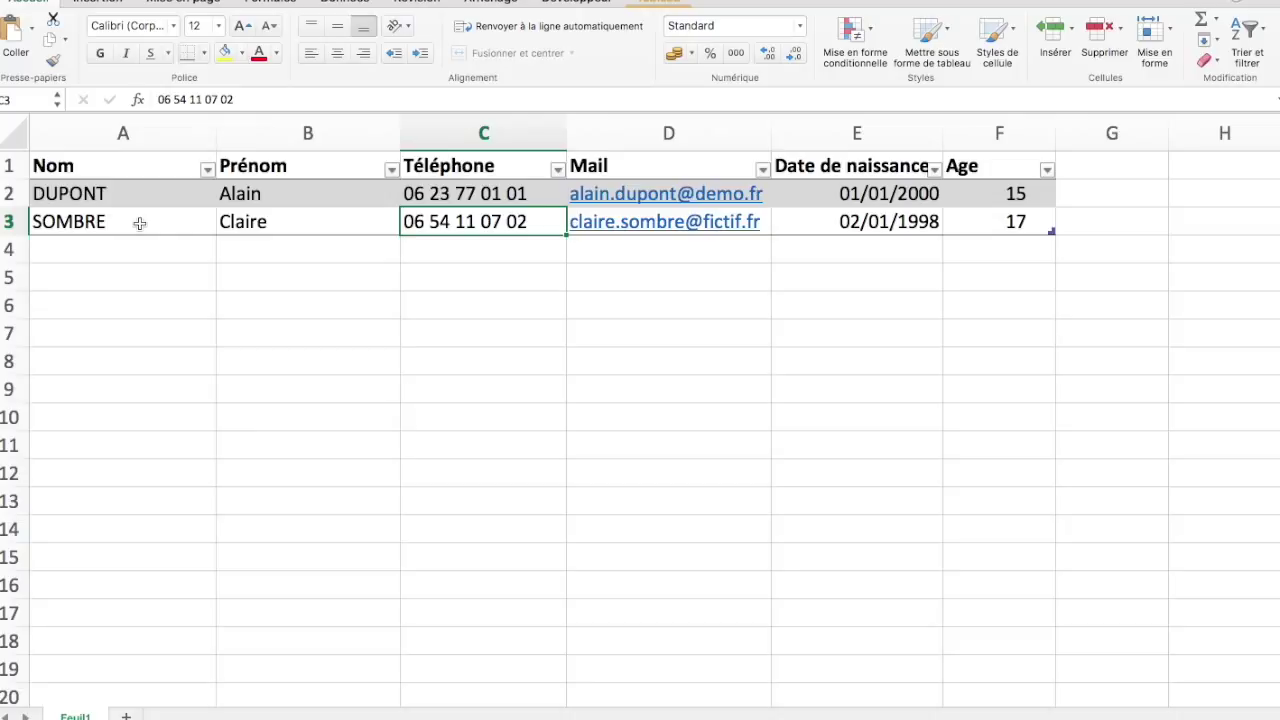
{"action": "key", "text": "shift+Tab"}
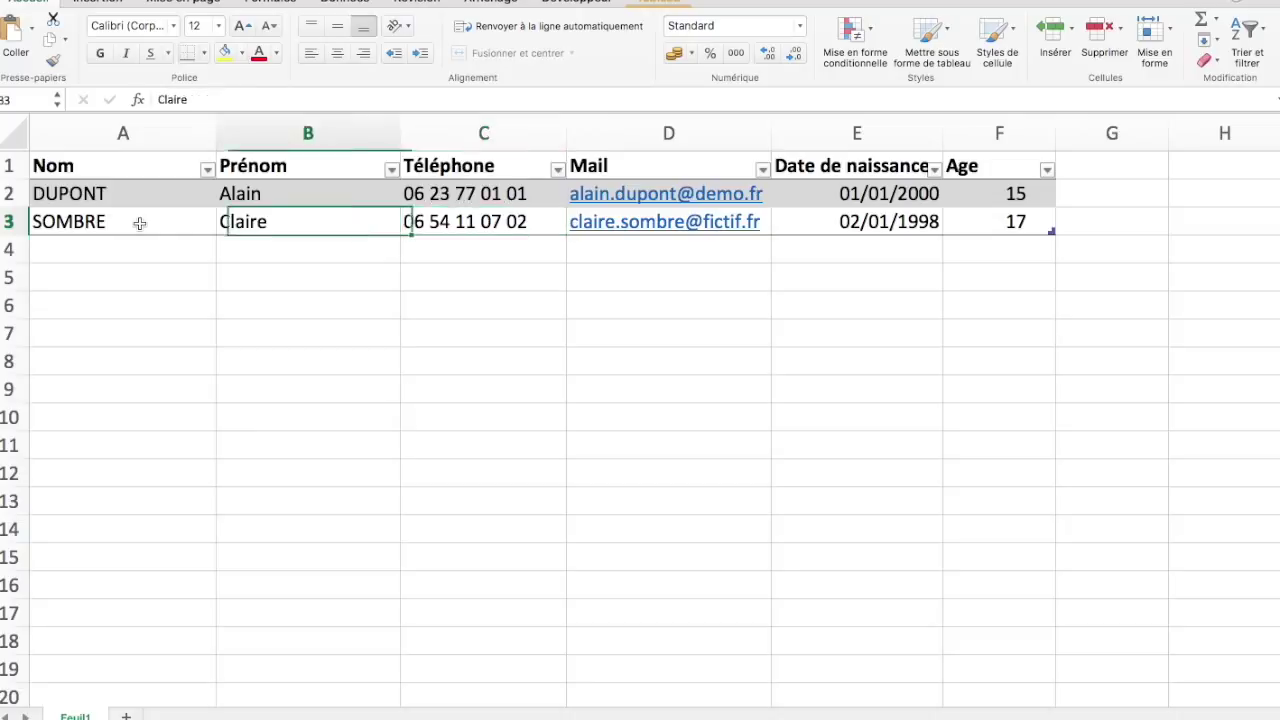
{"action": "key", "text": "shift+Tab"}
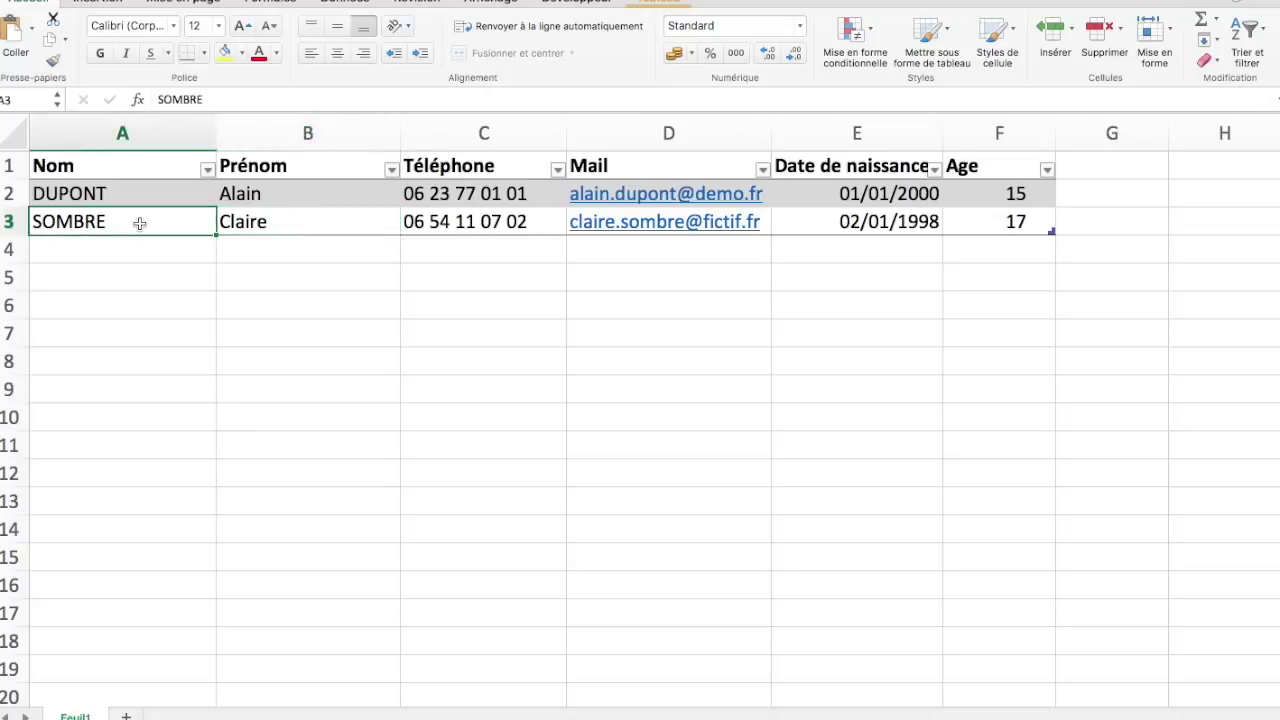
{"action": "key", "text": "Tab"}
{"action": "key", "text": "Tab"}
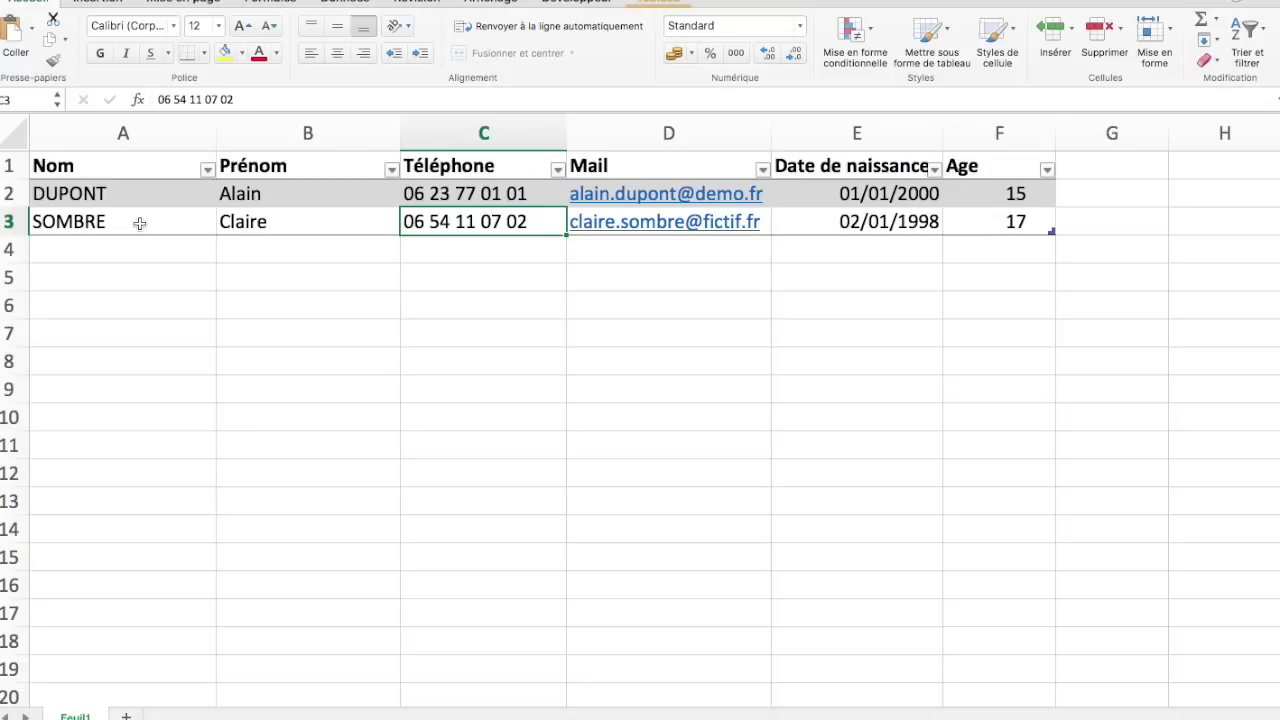
{"action": "key", "text": "Return"}
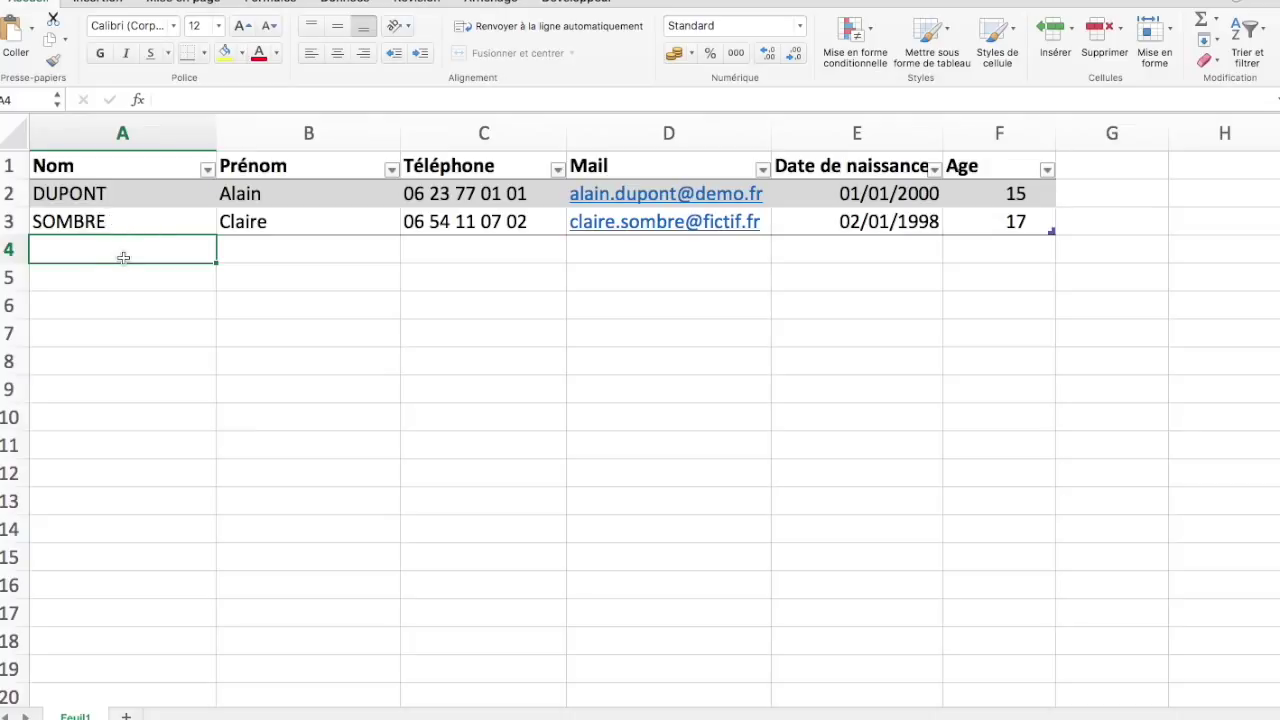
{"action": "key", "text": "Right"}
{"action": "key", "text": "Up"}
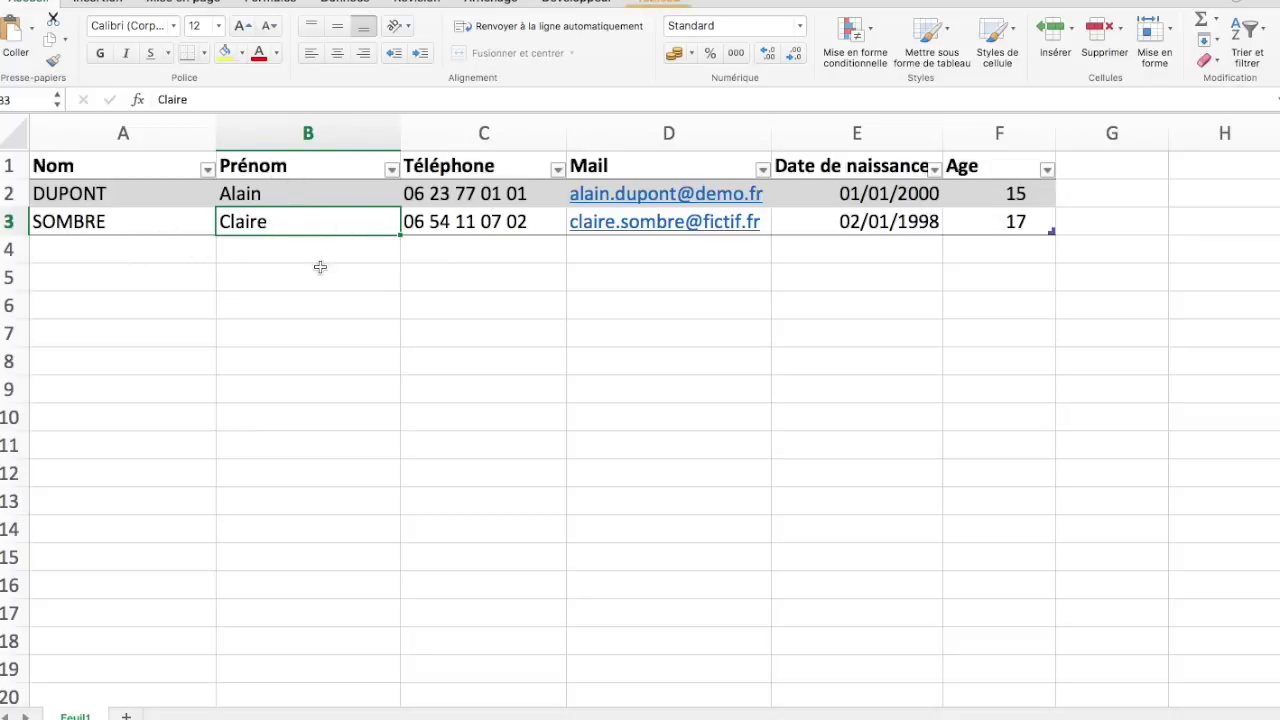
{"action": "key", "text": "Right"}
{"action": "key", "text": "Right"}
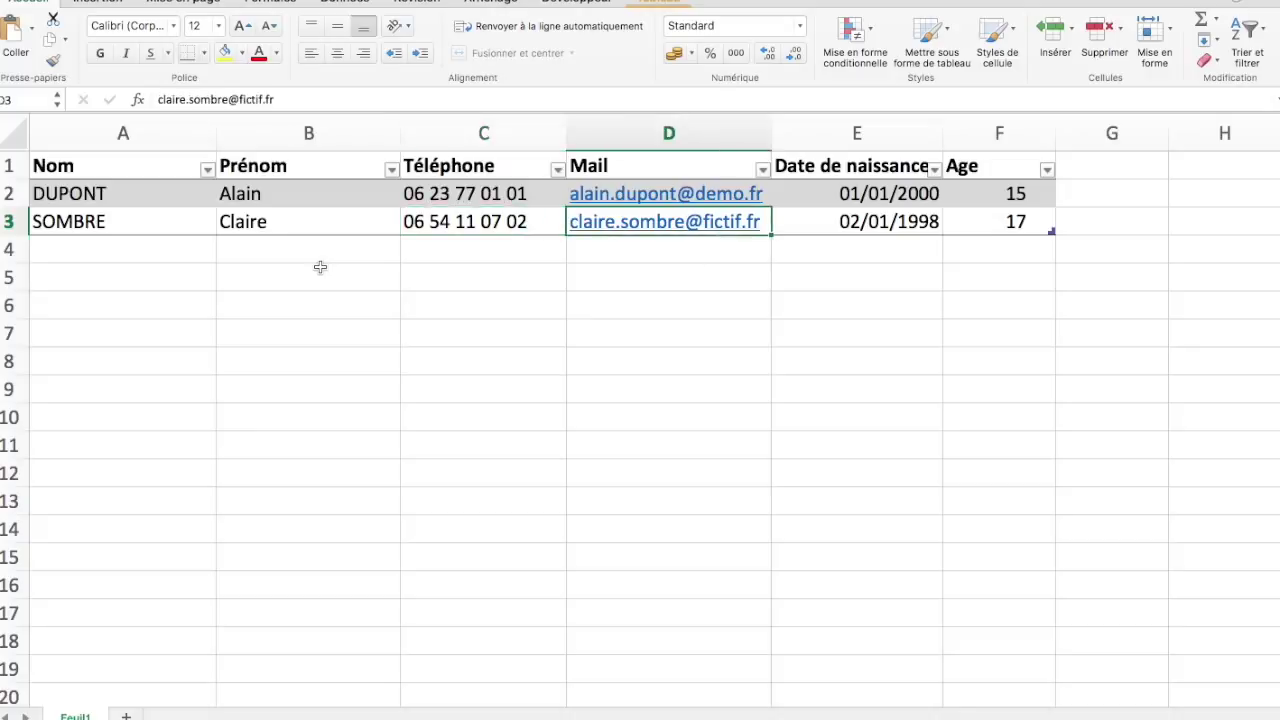
{"action": "key", "text": "Right"}
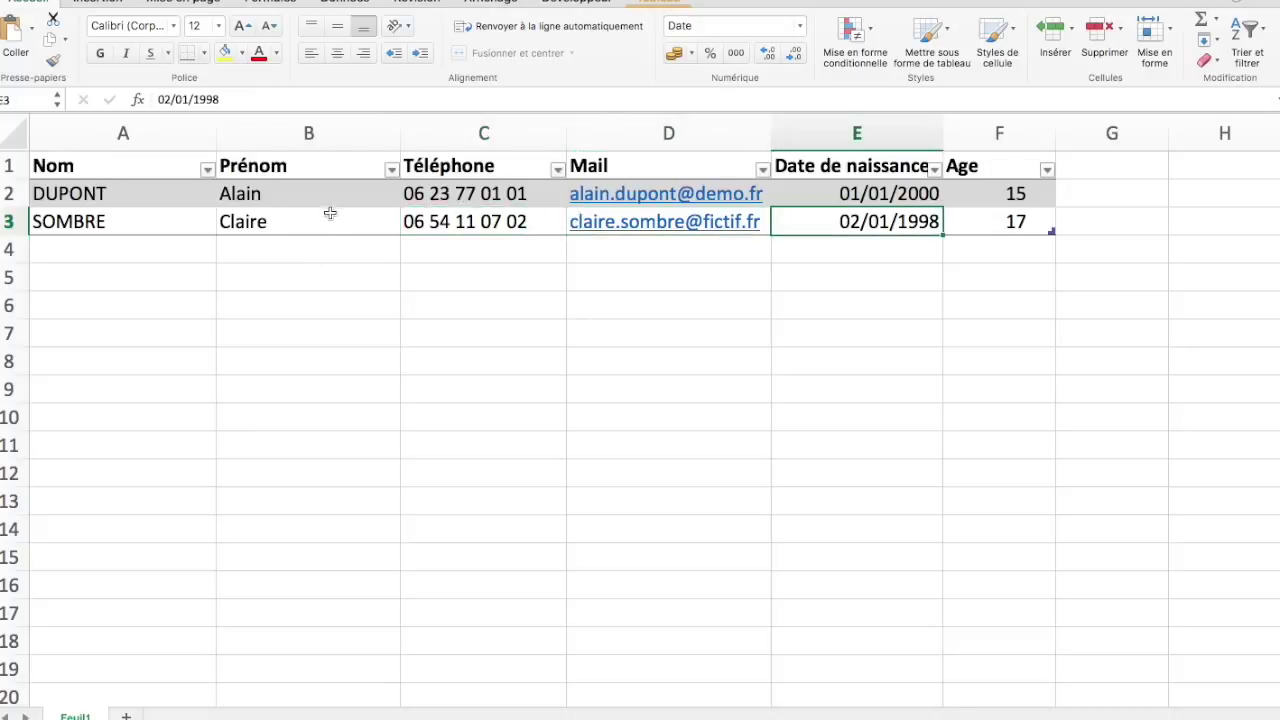
{"action": "left_click", "coordinate": [314, 226]}
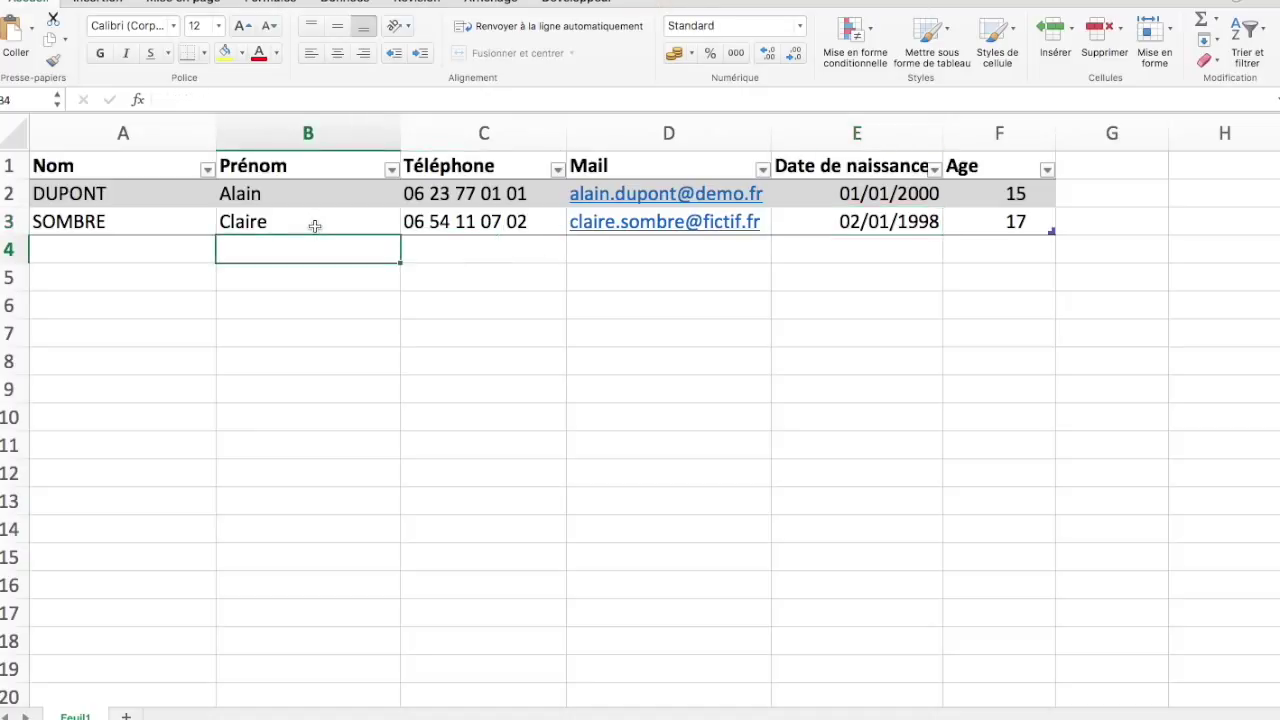
{"action": "left_click", "coordinate": [235, 222]}
{"action": "left_click", "coordinate": [178, 221]}
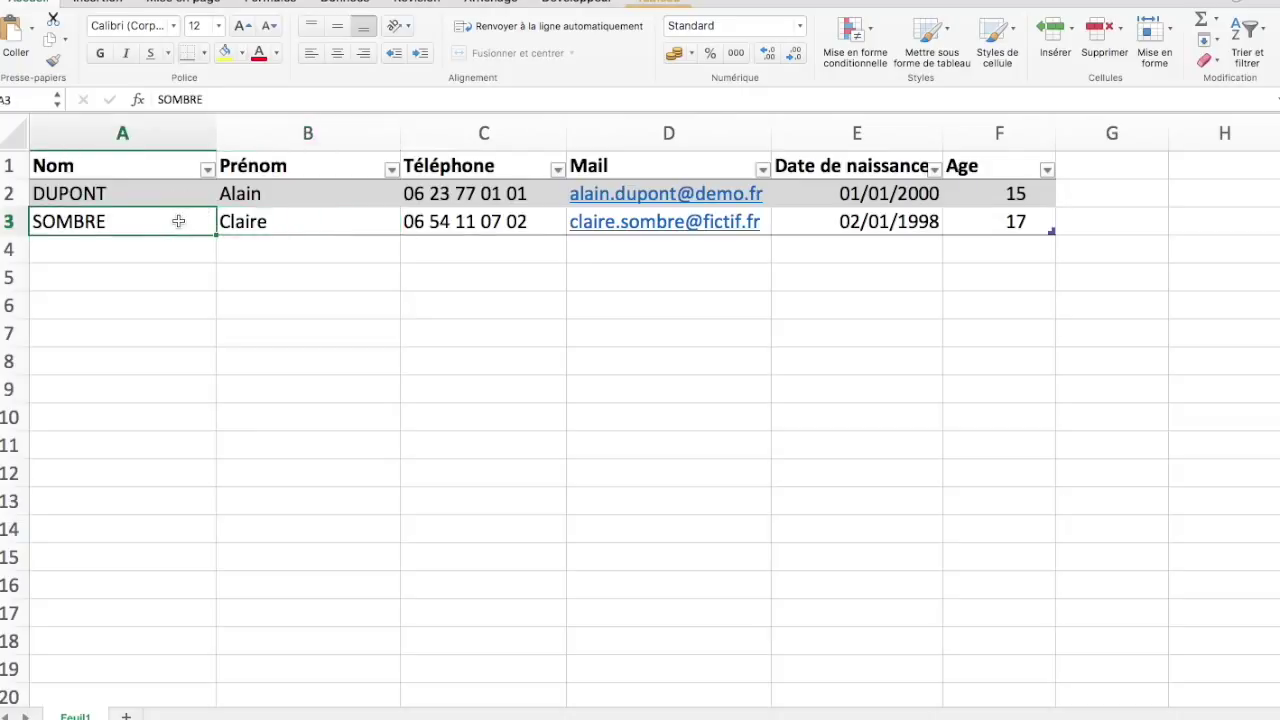
{"action": "key", "text": "Right"}
{"action": "key", "text": "Right"}
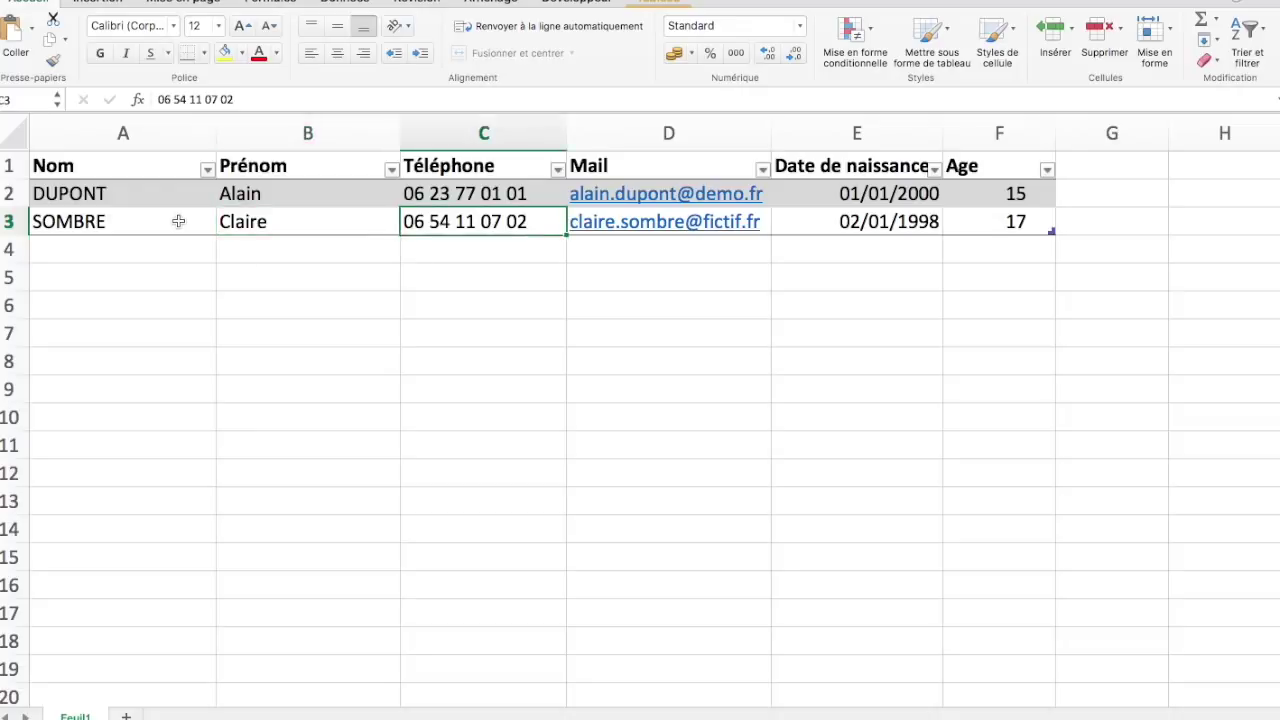
{"action": "left_click", "coordinate": [357, 229]}
{"action": "key", "text": "Down"}
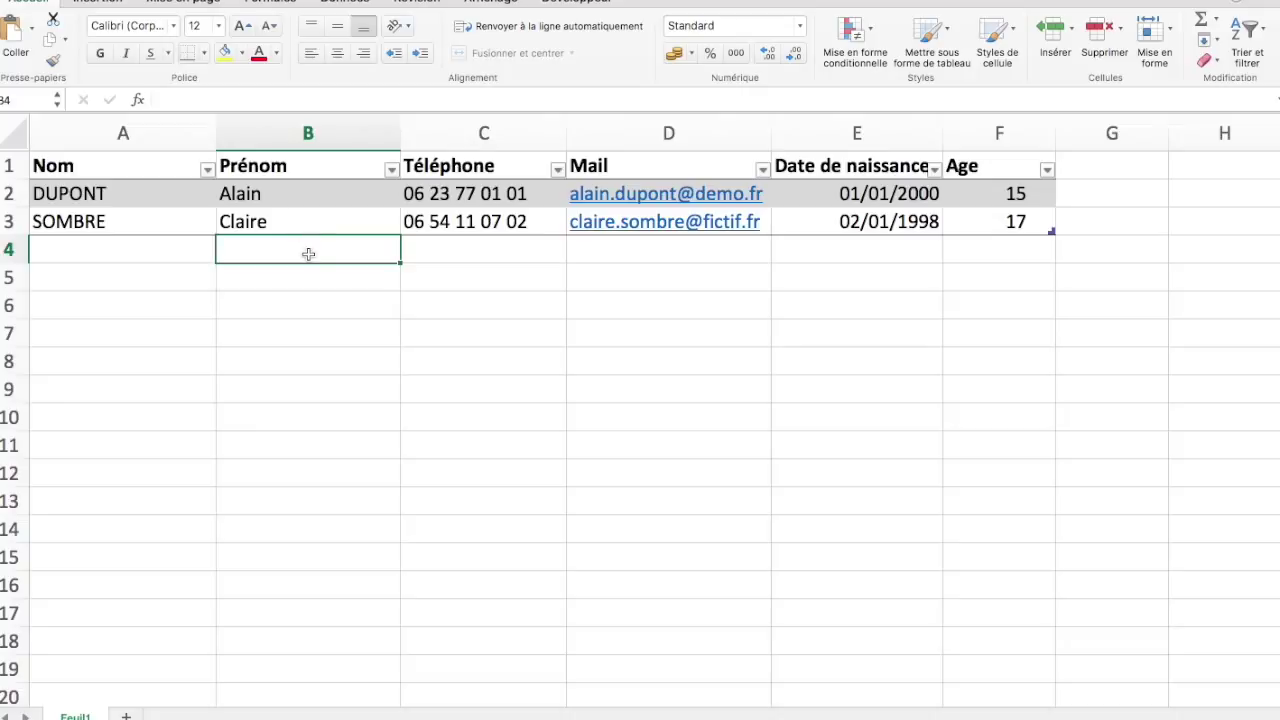
{"action": "left_click", "coordinate": [309, 226]}
{"action": "key", "text": "Left"}
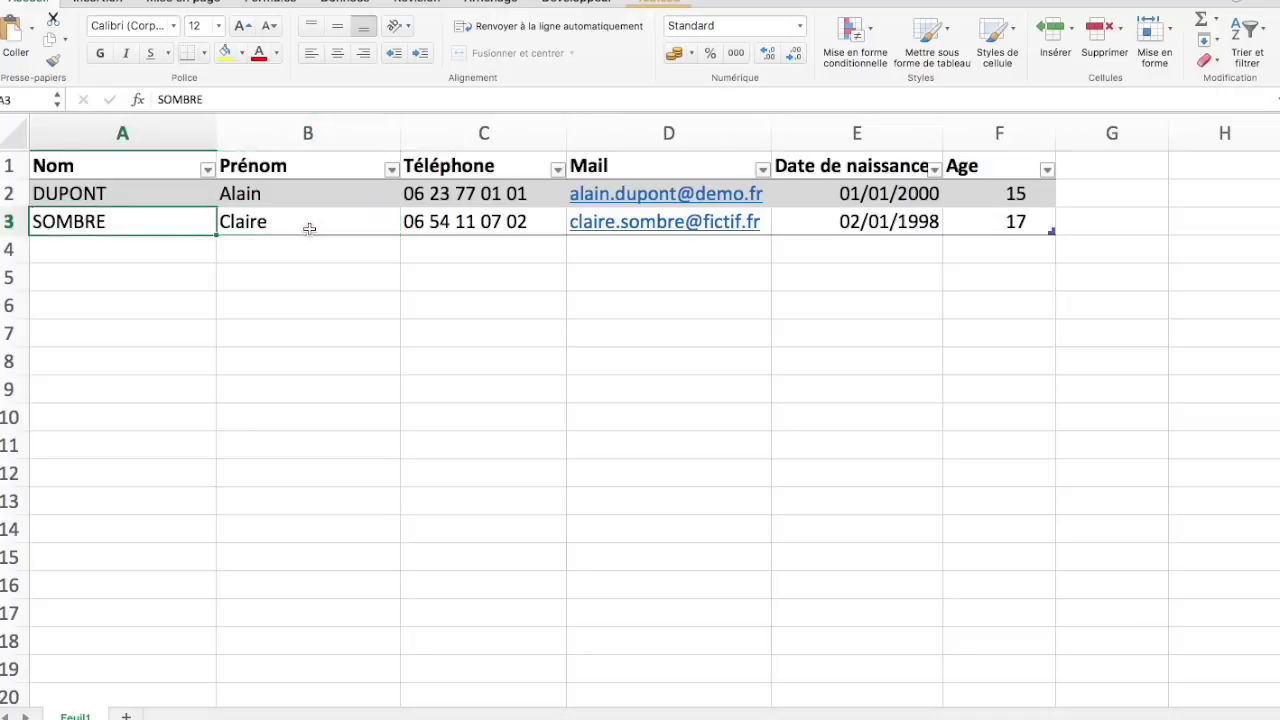
{"action": "key", "text": "Right"}
{"action": "key", "text": "Right"}
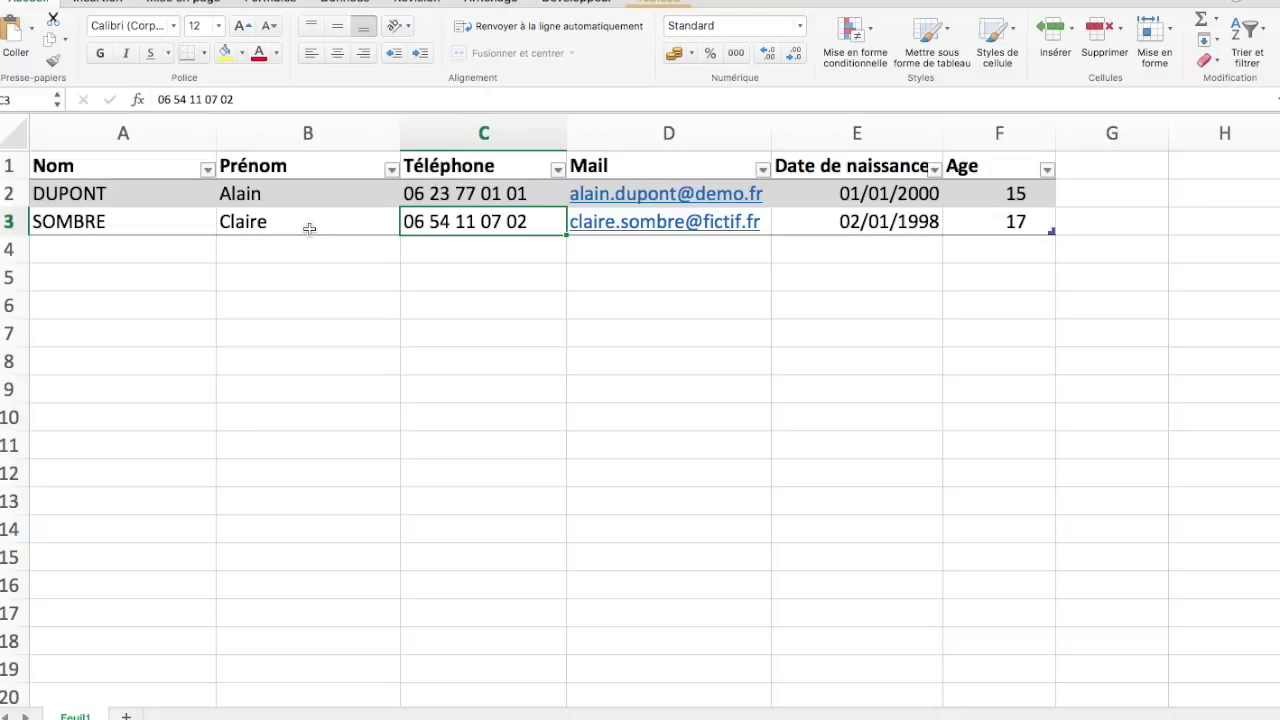
{"action": "key", "text": "Right"}
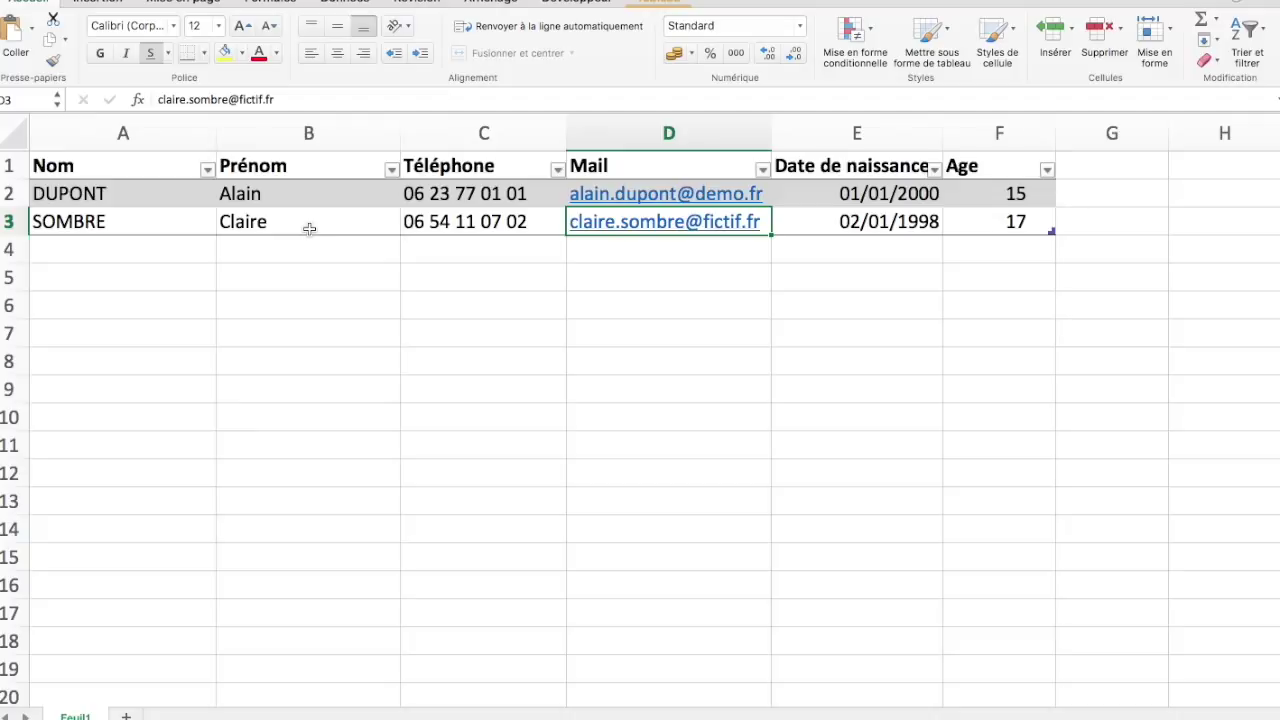
{"action": "key", "text": "Down"}
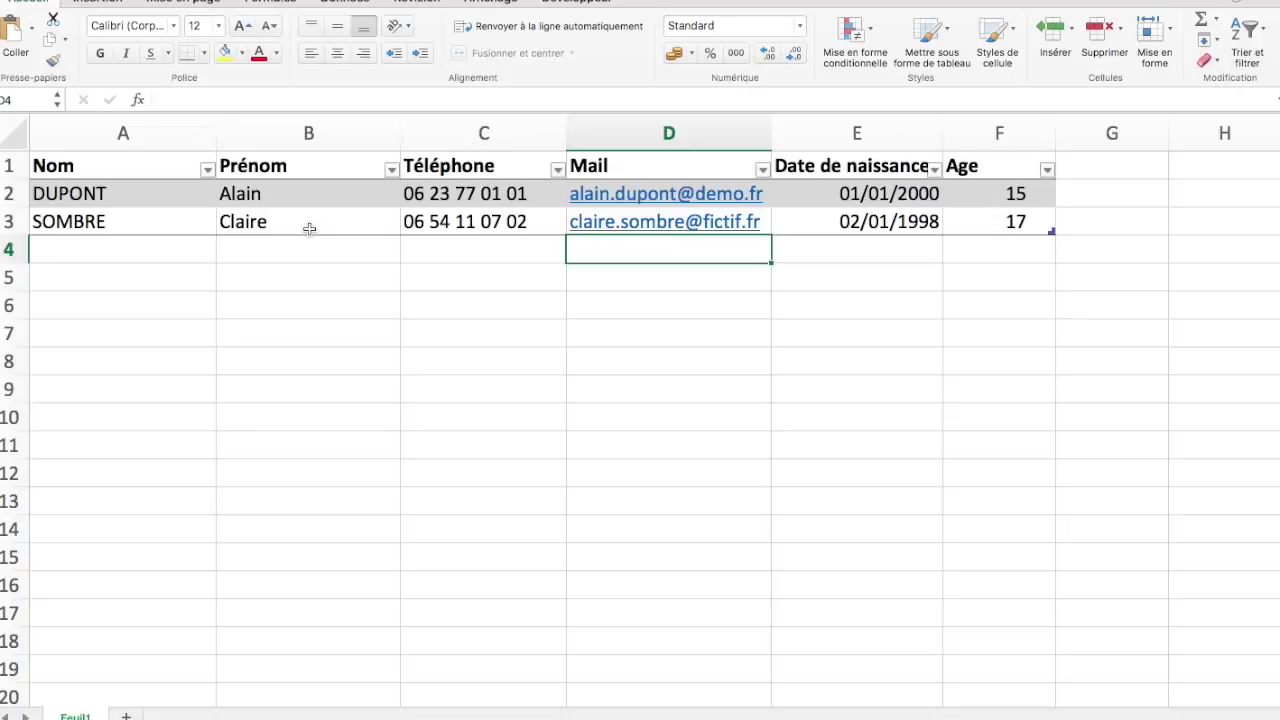
{"action": "key", "text": "Left"}
{"action": "key", "text": "Left"}
{"action": "key", "text": "Left"}
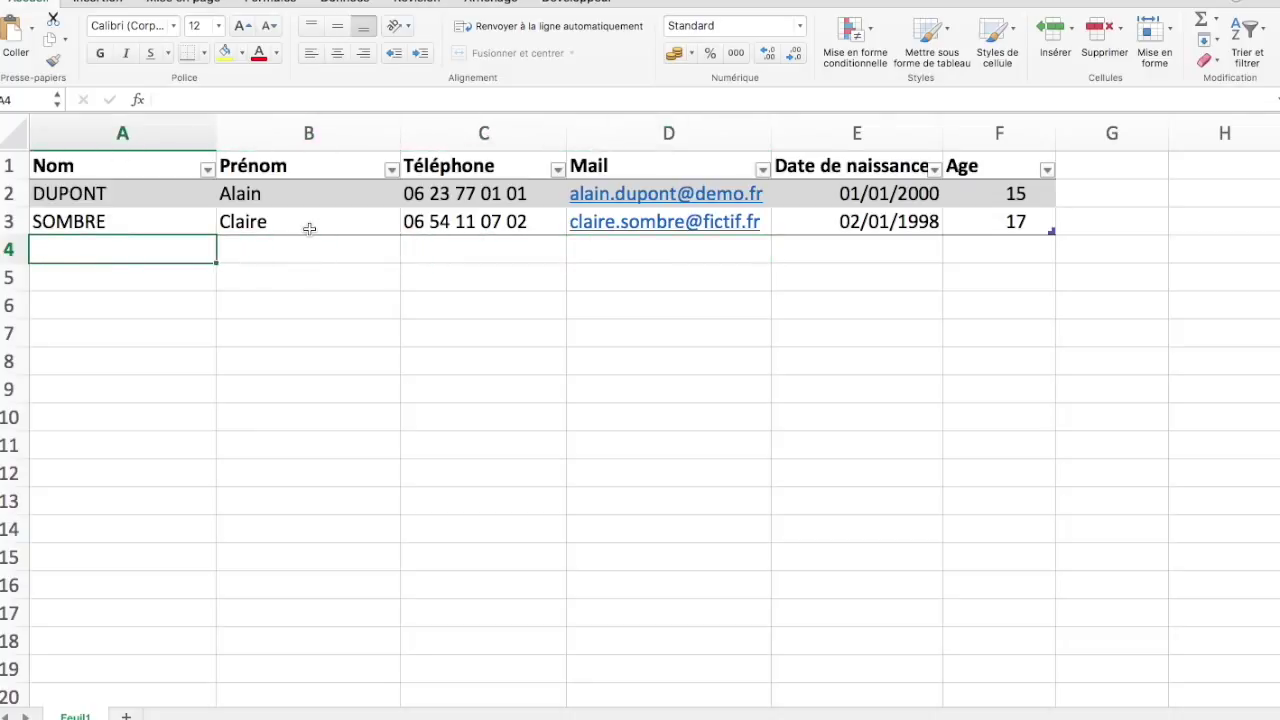
{"action": "key", "text": "Up"}
{"action": "key", "text": "Up"}
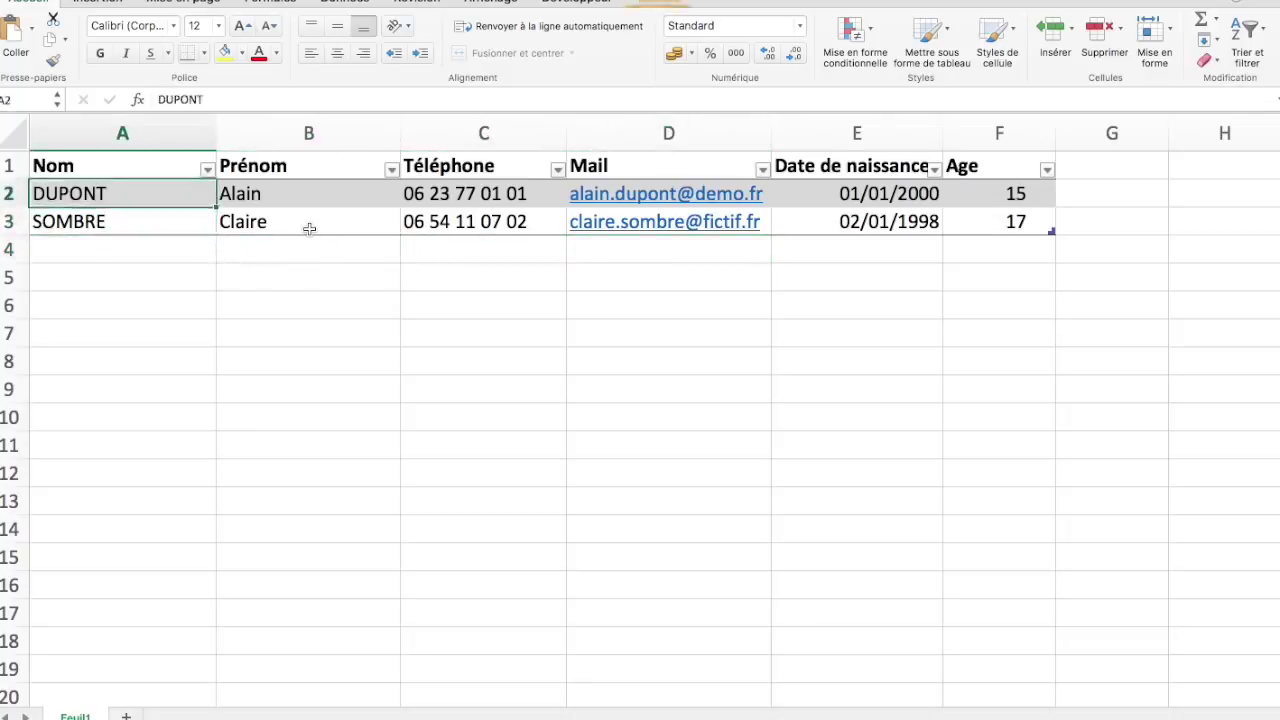
{"action": "key", "text": "Right"}
{"action": "key", "text": "Right"}
{"action": "key", "text": "Right"}
{"action": "key", "text": "Right"}
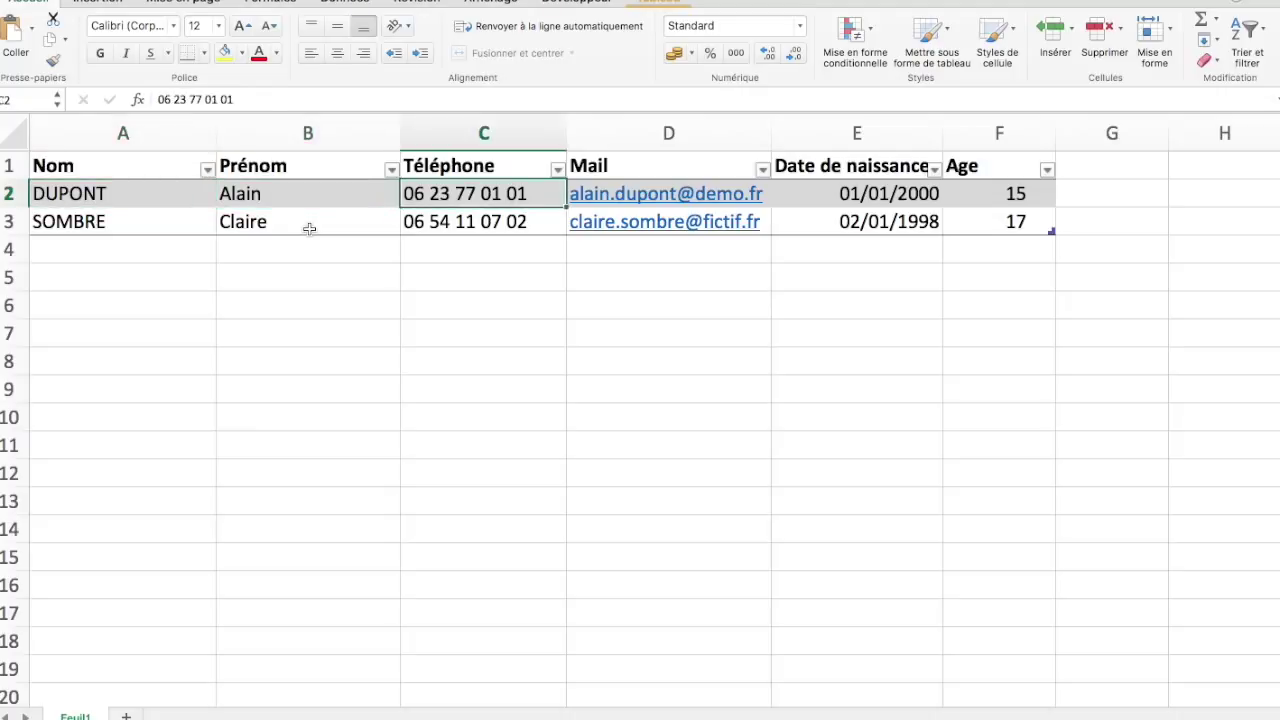
{"action": "key", "text": "Right"}
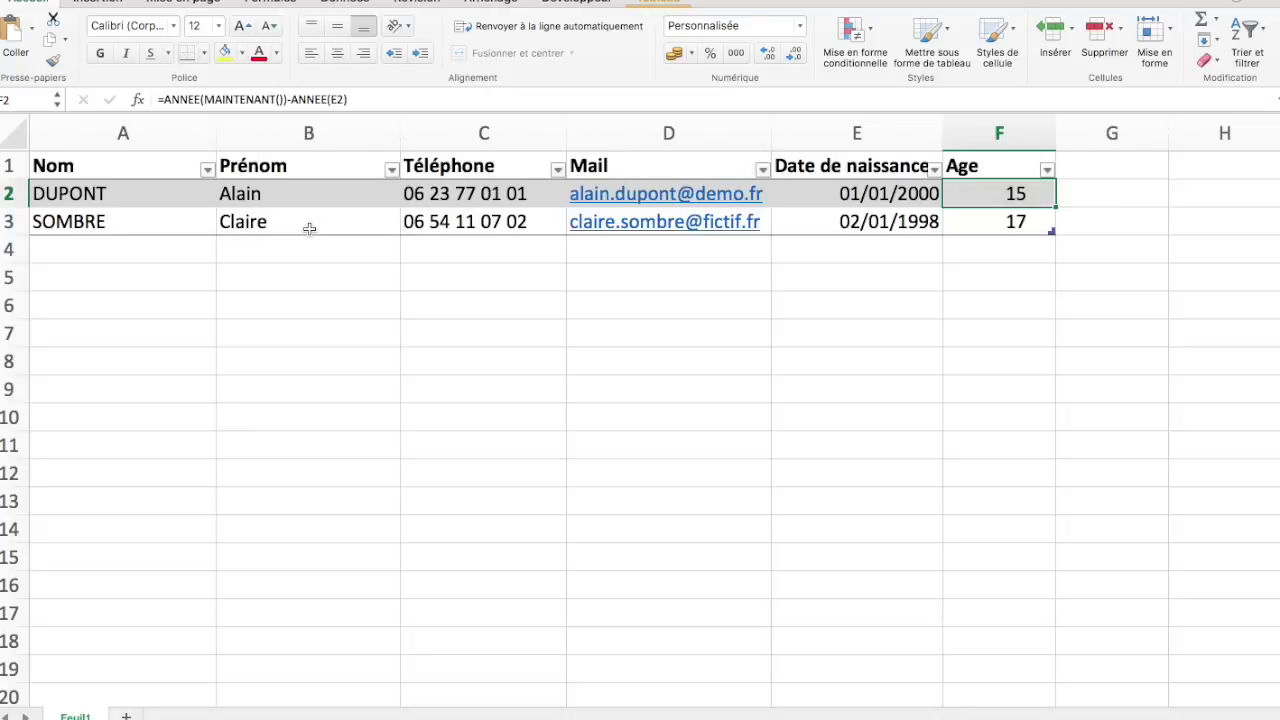
{"action": "key", "text": "Tab"}
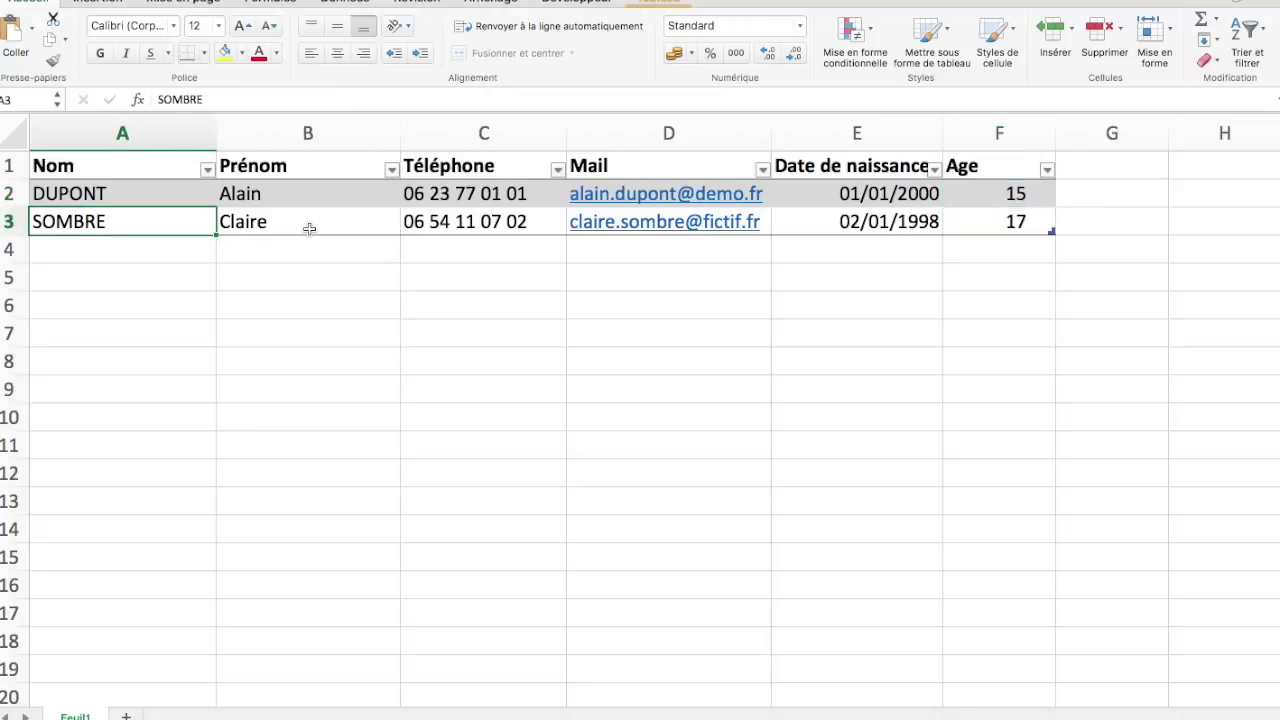